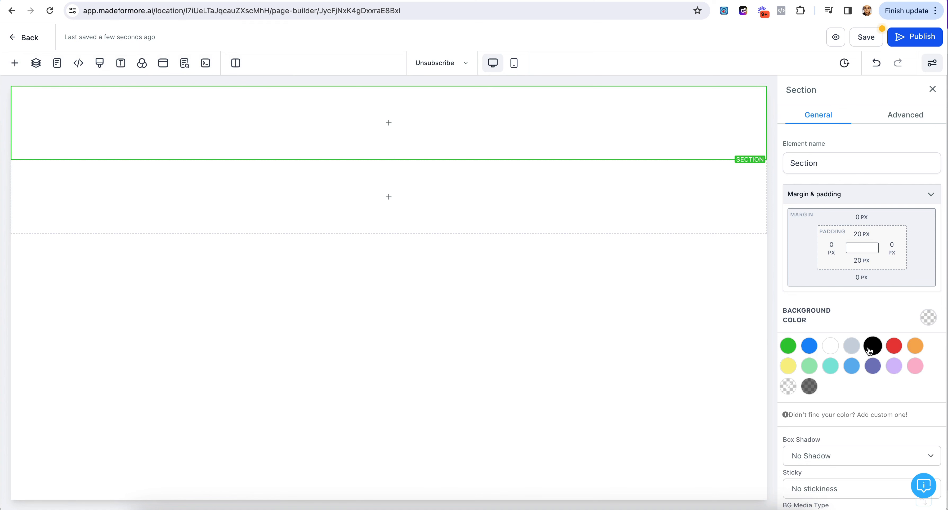
Set the background color of both the upper and the lower page section to black.
click(871, 349)
click(464, 195)
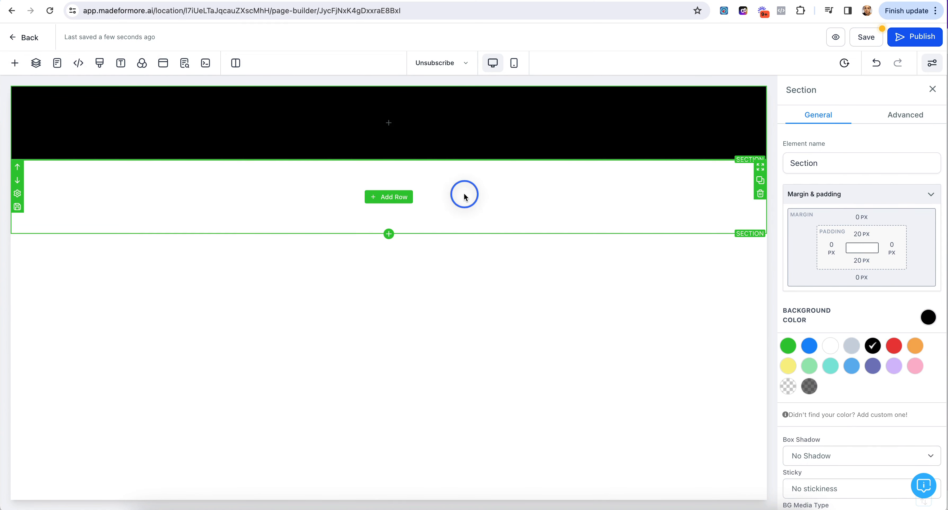
click(928, 318)
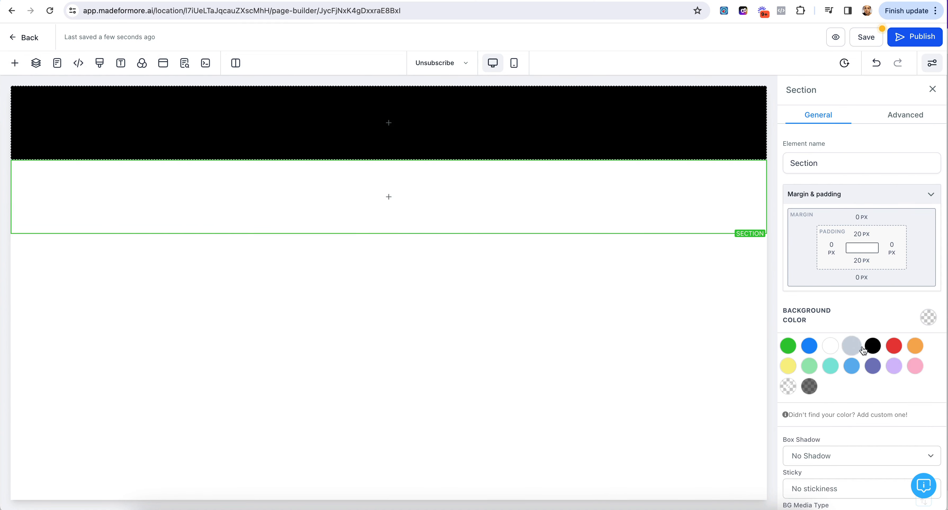
click(873, 350)
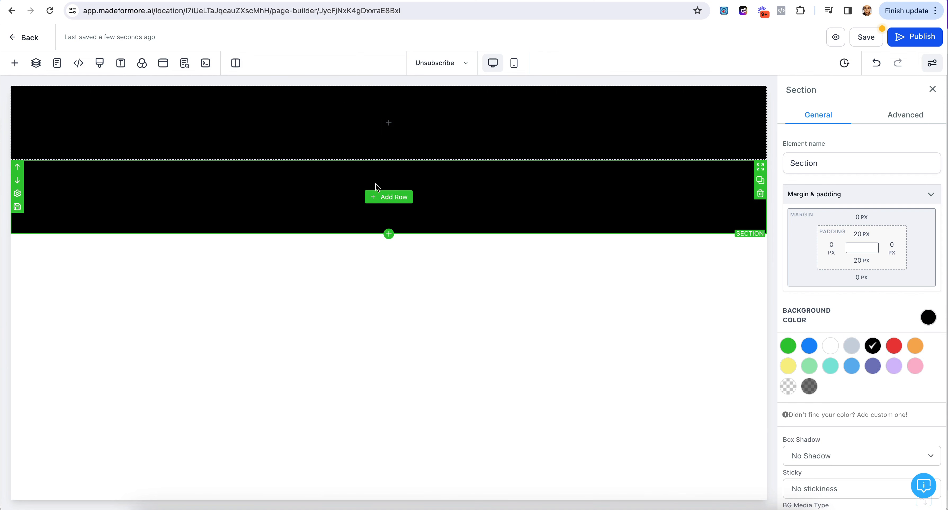
Add a one-column row to the lower black section and insert an Image element in it.
click(387, 201)
click(143, 146)
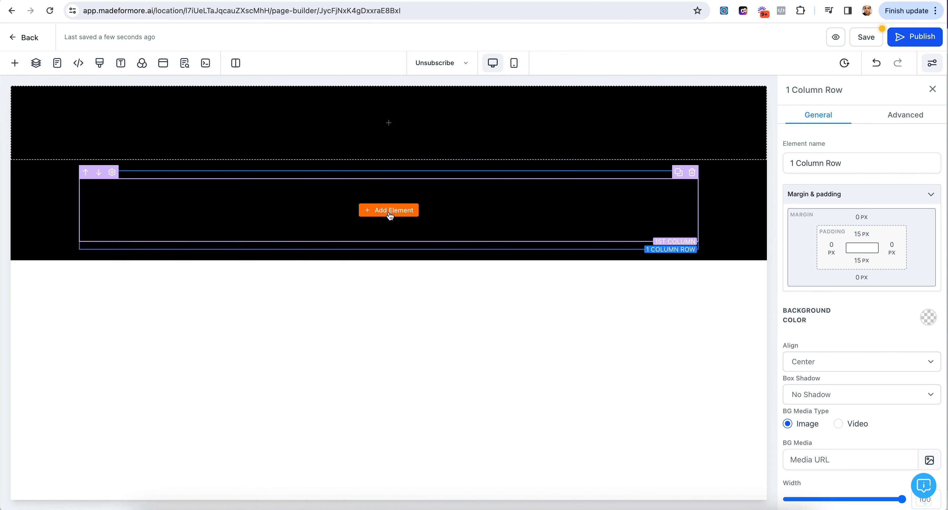
click(390, 215)
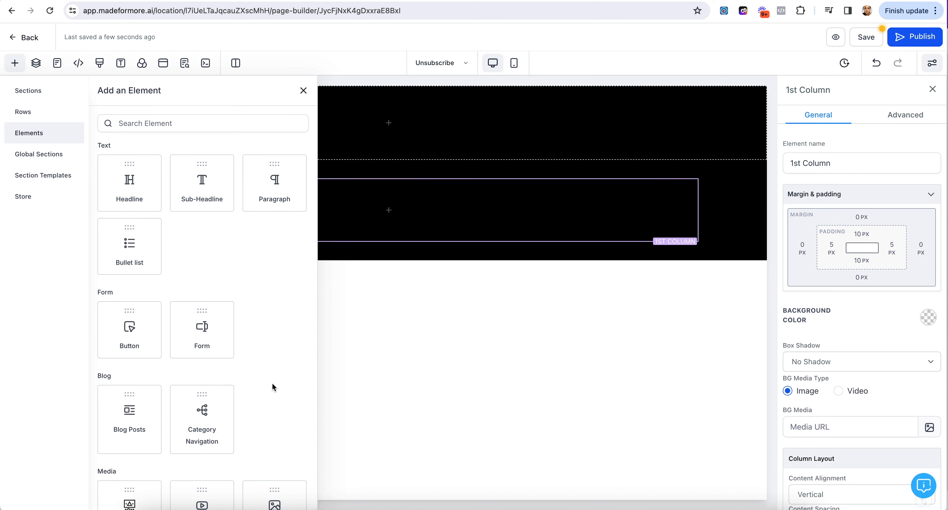
scroll(272, 382, down, 4)
click(276, 359)
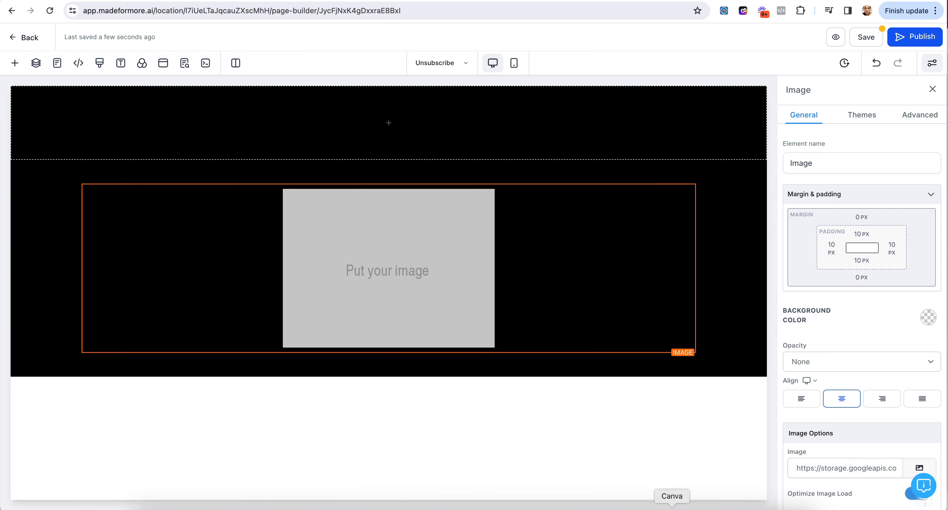
Switch to Canva, dismiss the open download options, and search the GIPHY app for "missing you".
click(672, 508)
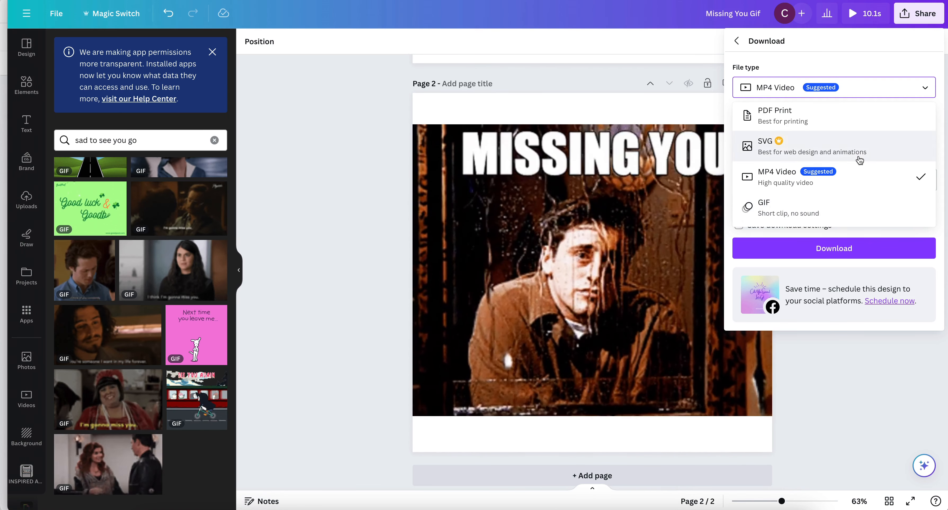
click(854, 369)
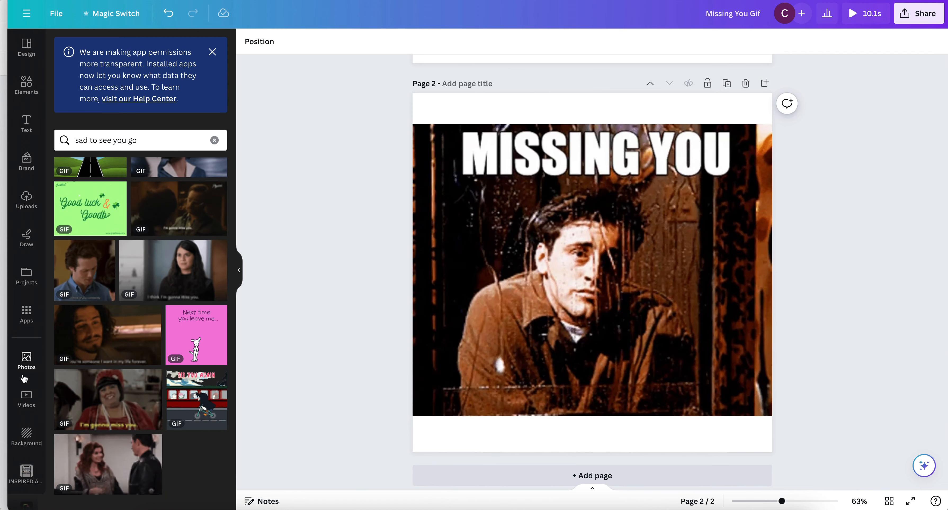
click(26, 314)
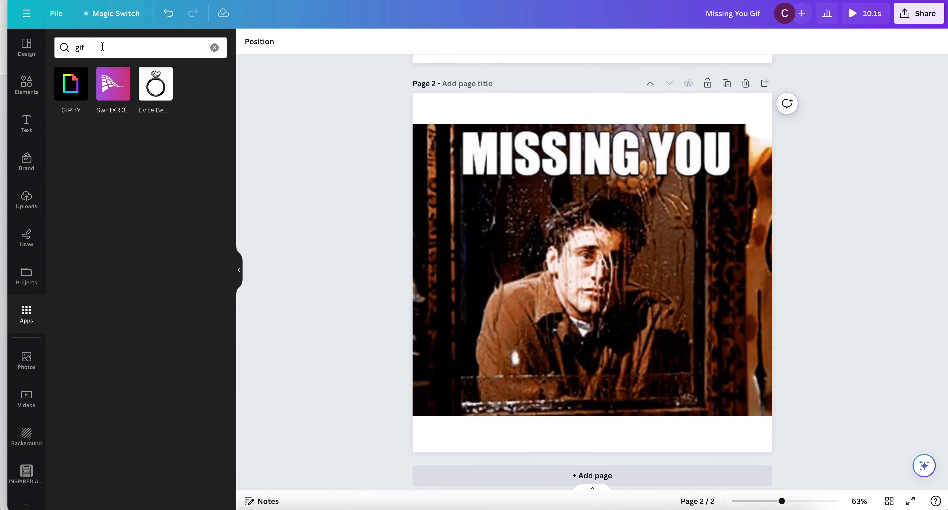
click(71, 90)
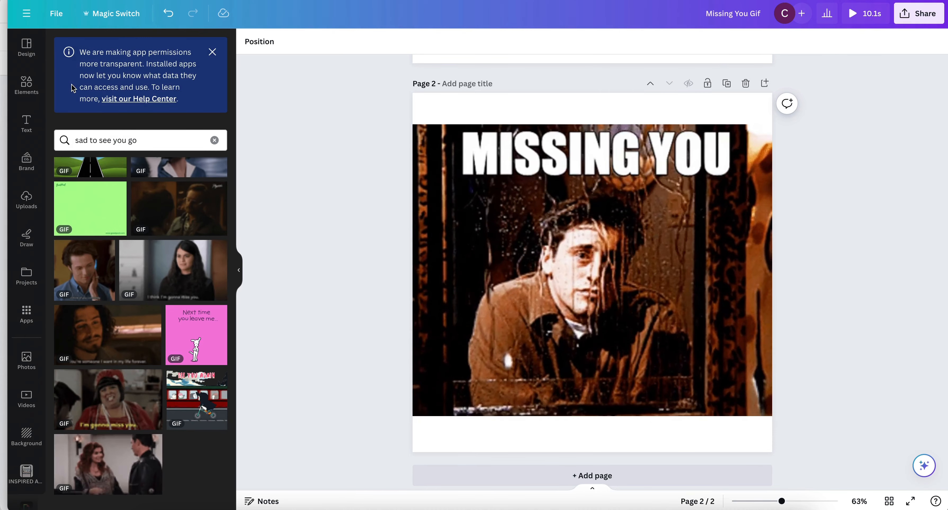
click(214, 140)
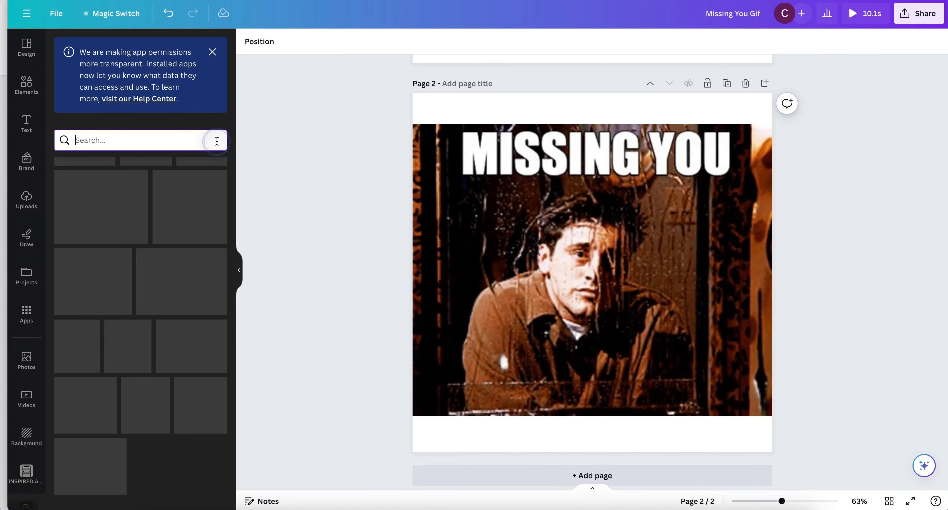
text(missing you)
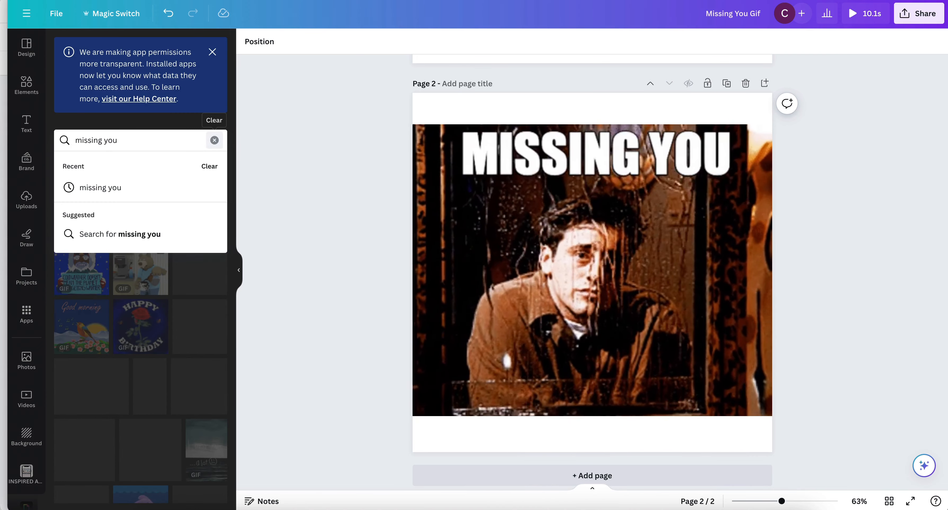
key(Return)
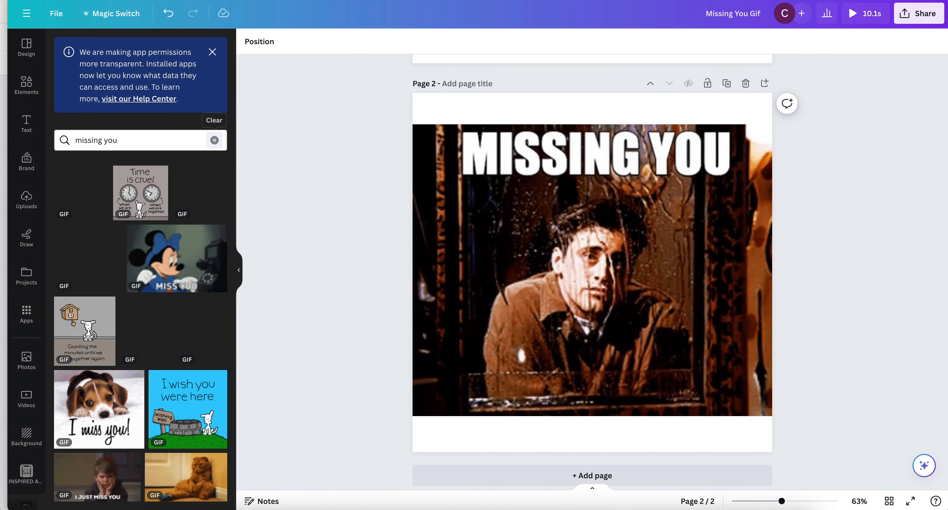
Look through the GIPHY results for a GIF that suits an unsubscribe page.
scroll(150, 318, down, 8)
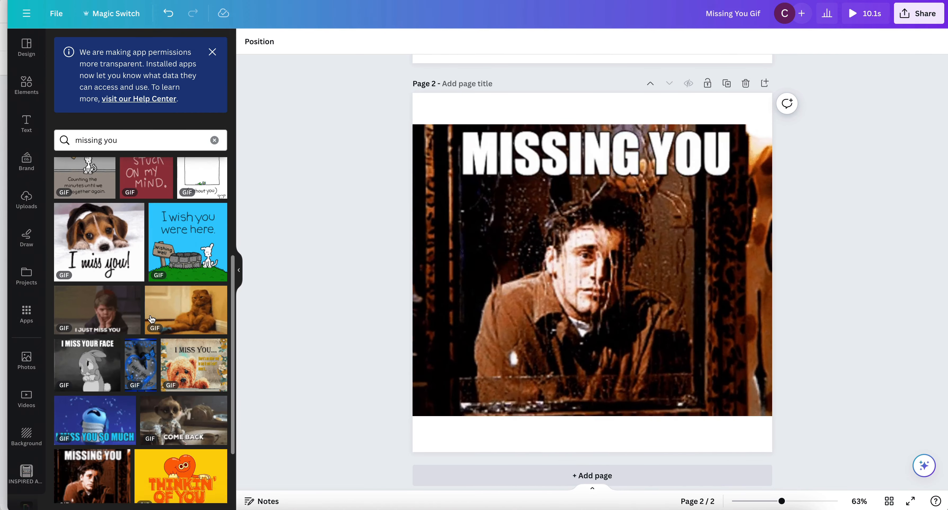
scroll(150, 319, down, 3)
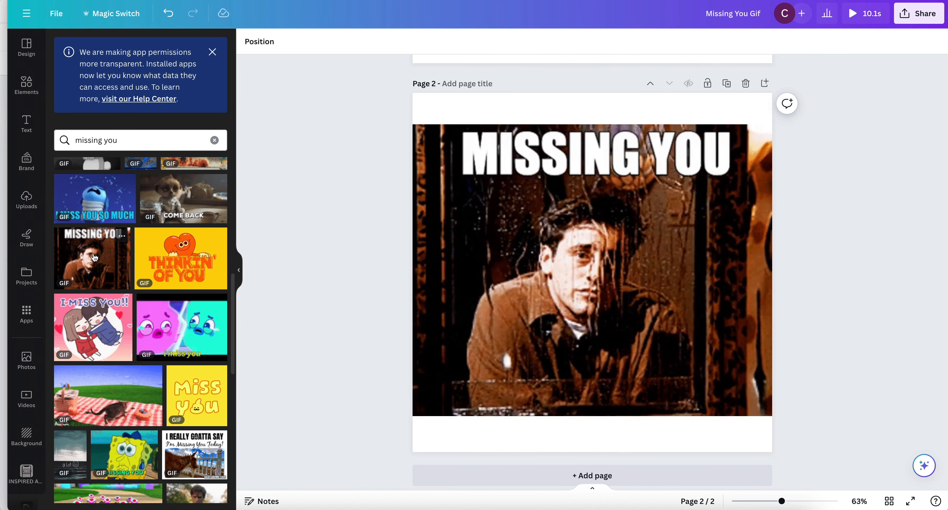
click(543, 226)
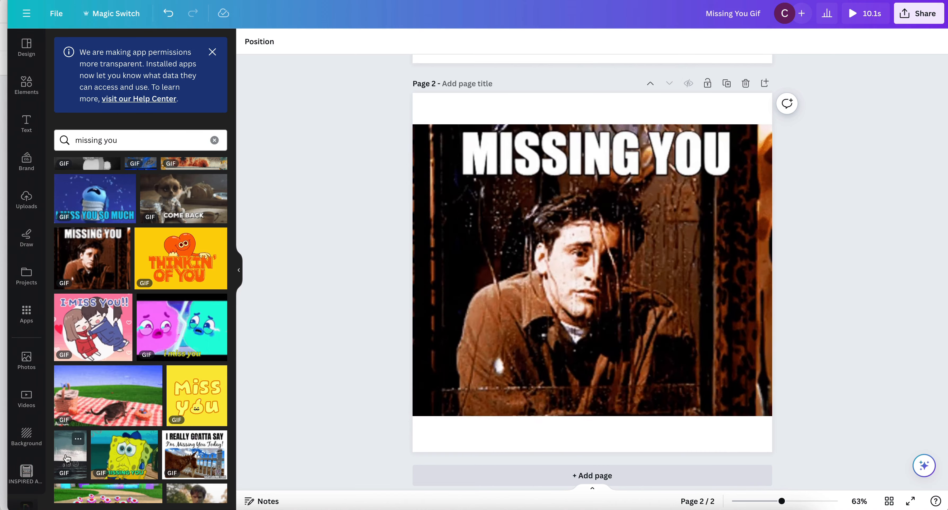
scroll(66, 458, down, 6)
scroll(66, 458, up, 10)
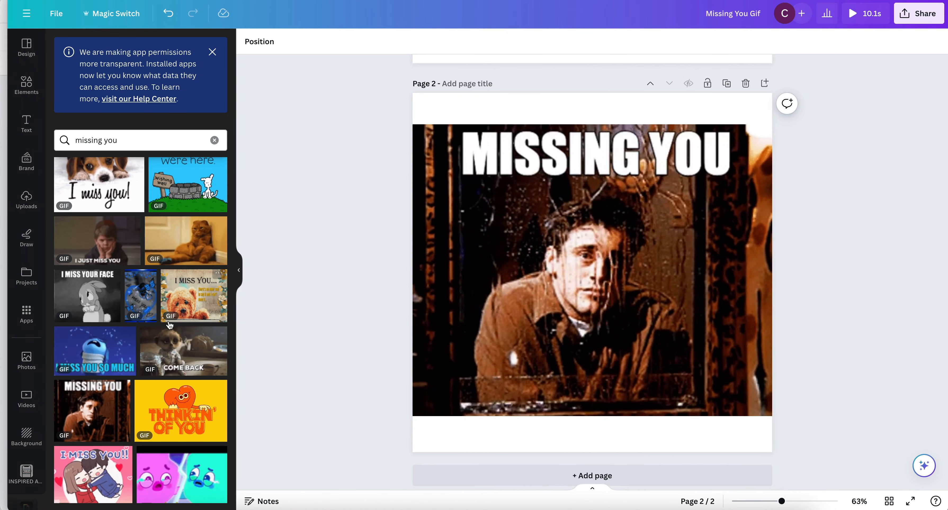
scroll(170, 328, down, 4)
scroll(169, 328, up, 5)
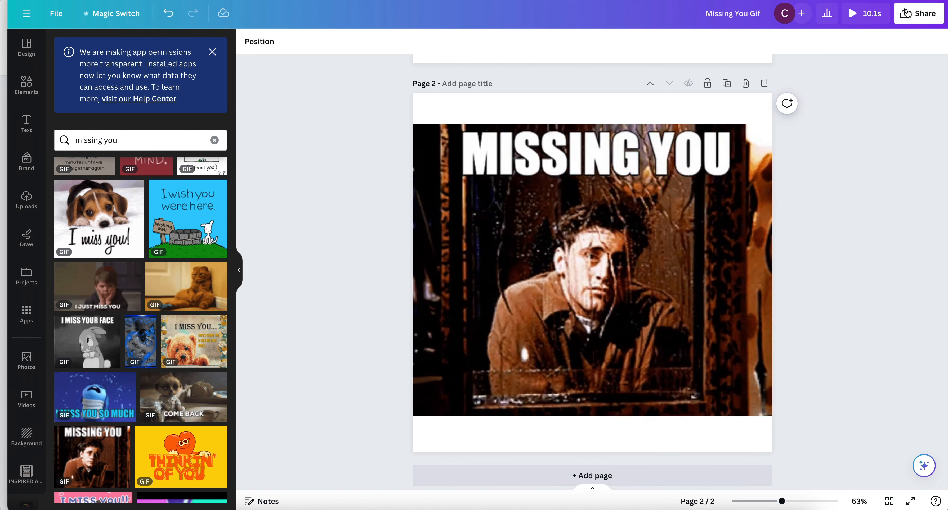
Set the design's download options to file type GIF with only Page 1 selected.
click(906, 15)
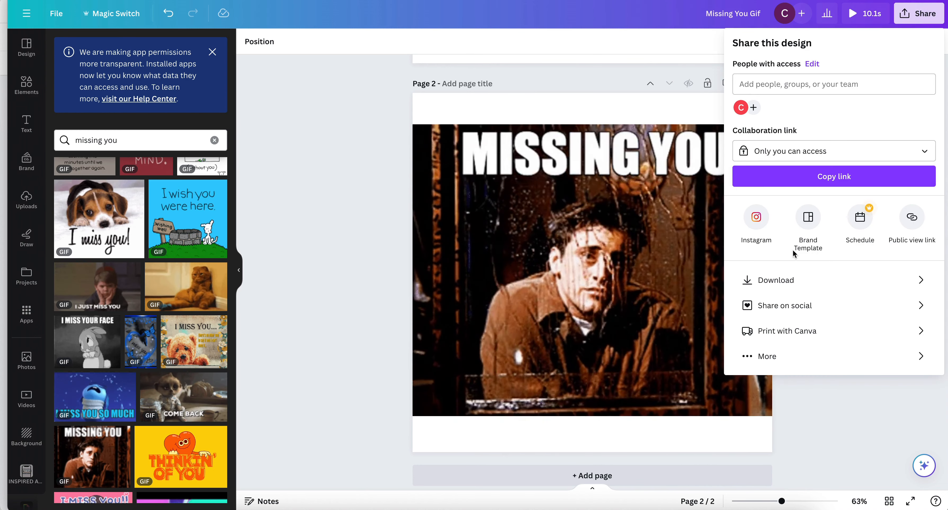
click(785, 281)
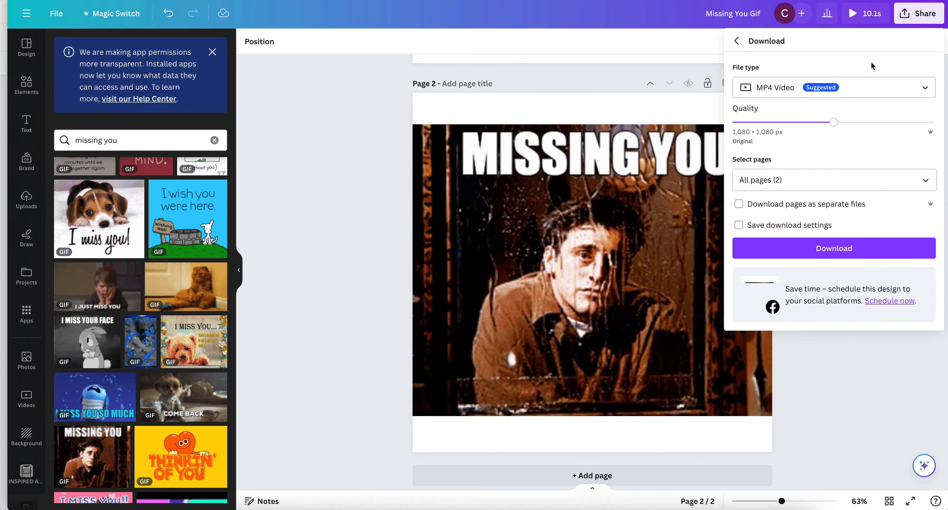
click(856, 86)
scroll(807, 183, down, 1)
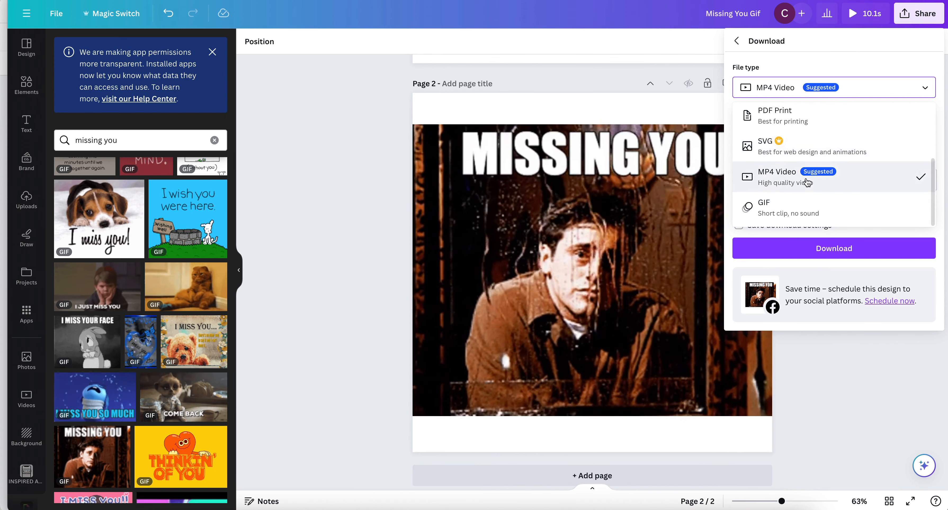
click(763, 207)
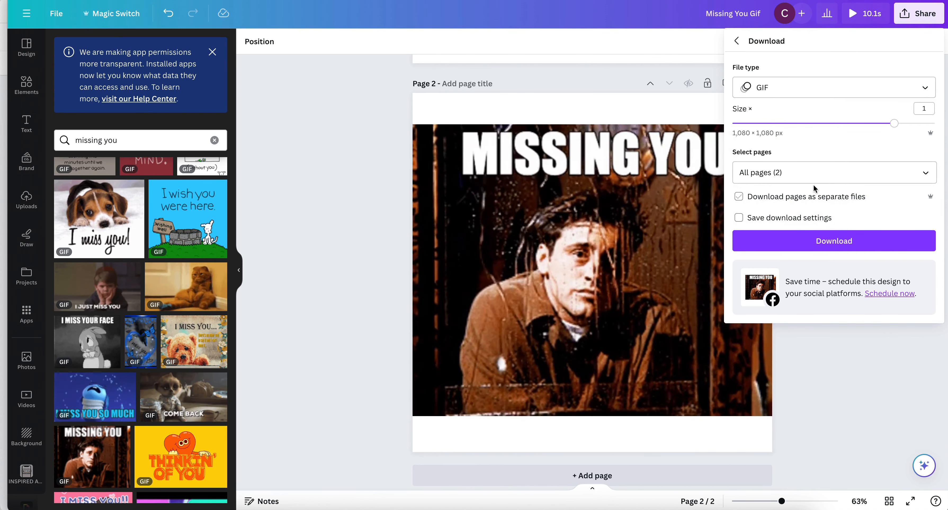
click(925, 173)
click(926, 203)
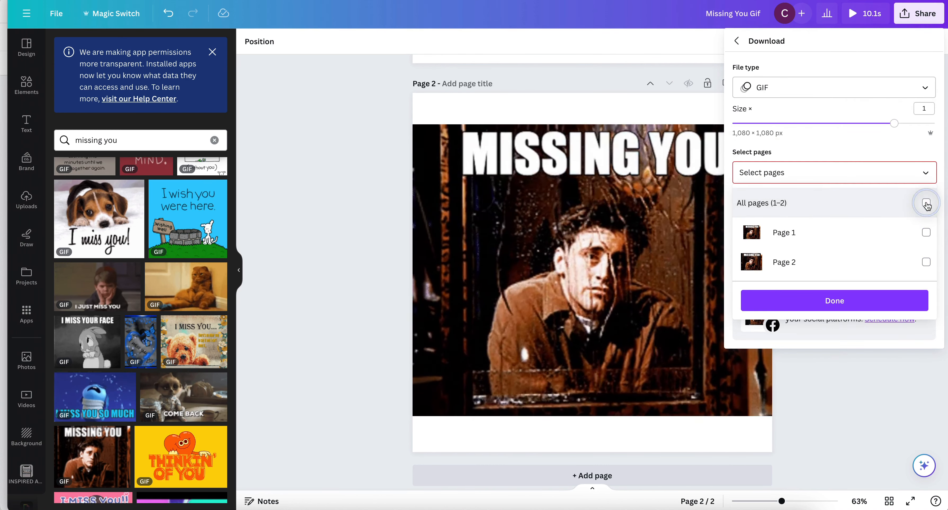
click(842, 234)
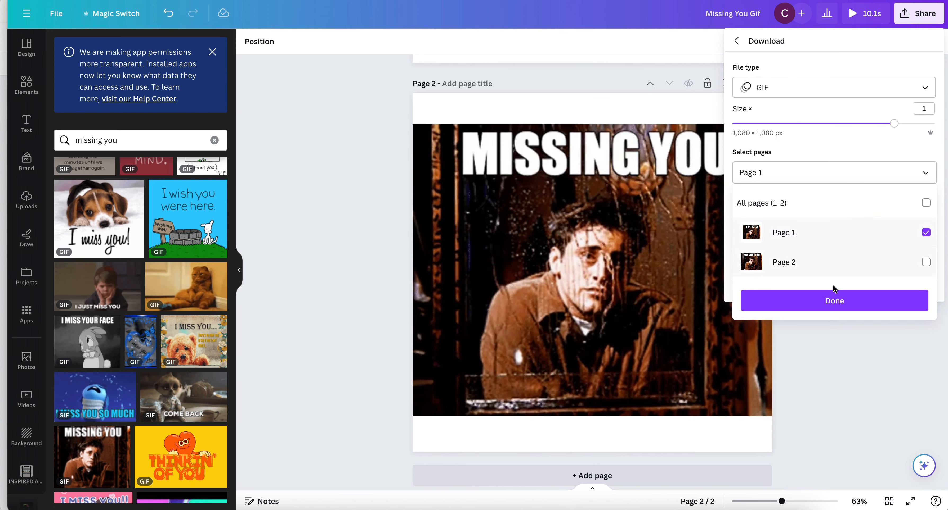
click(835, 300)
Download the design and save it to the Desktop as Missing You Gif.gif.
click(831, 221)
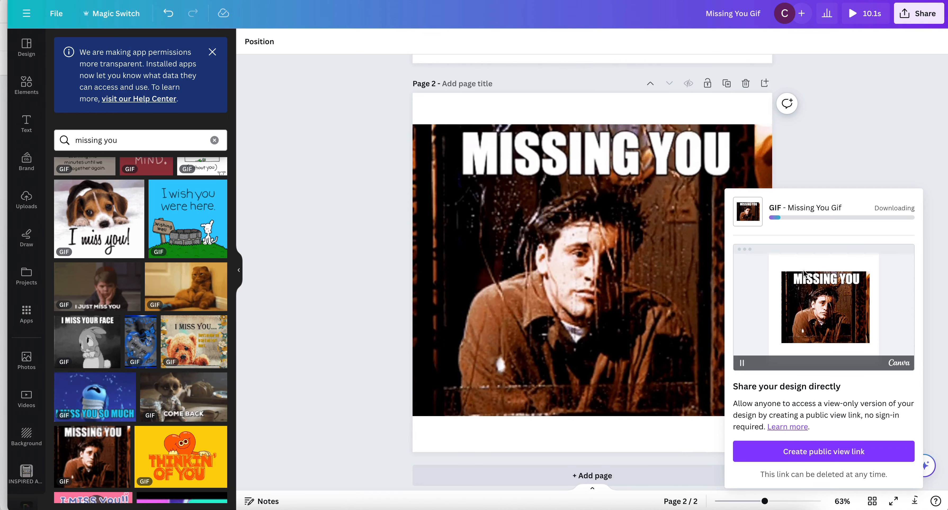
click(935, 285)
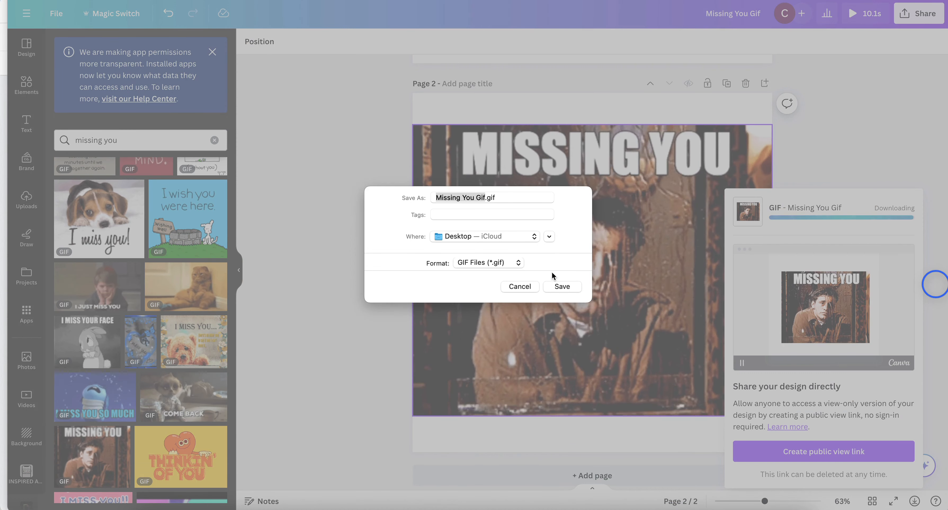
click(560, 286)
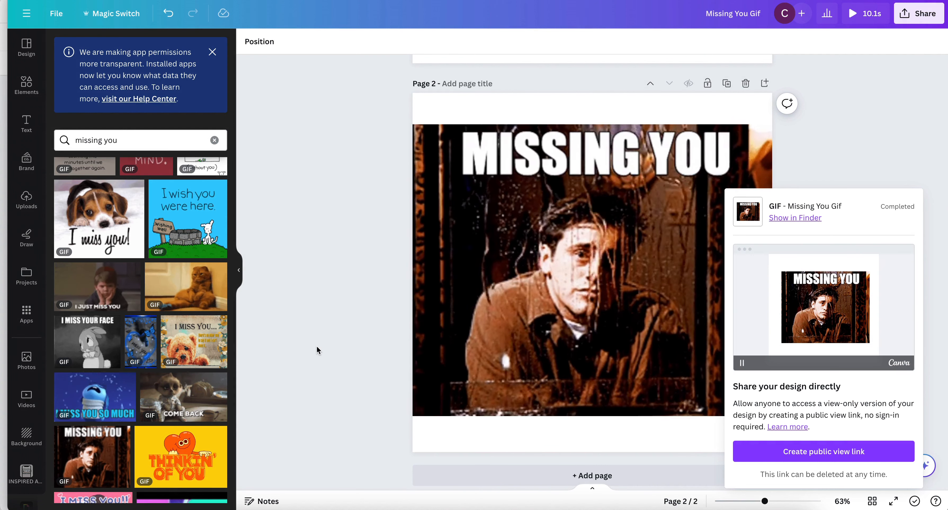
Switch back to the page builder in the browser and open the media library for the placeholder image.
click(212, 508)
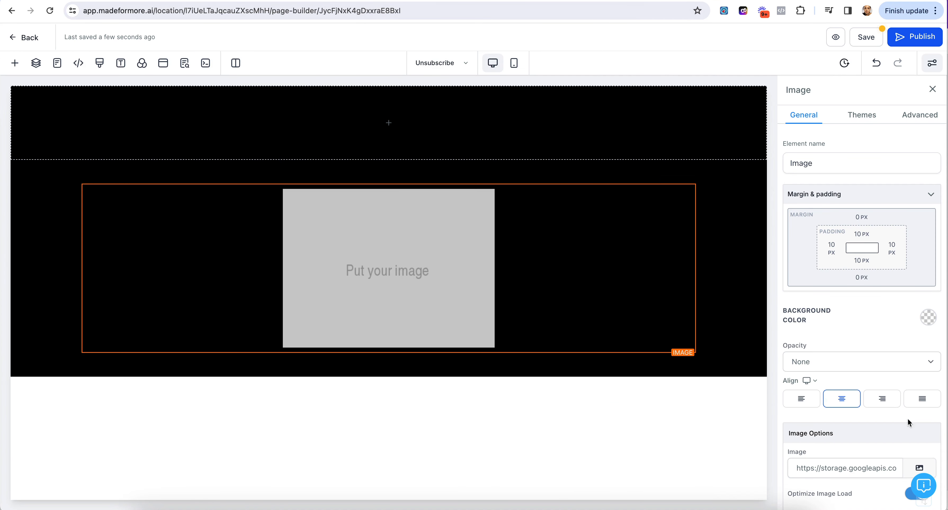
scroll(855, 433, down, 3)
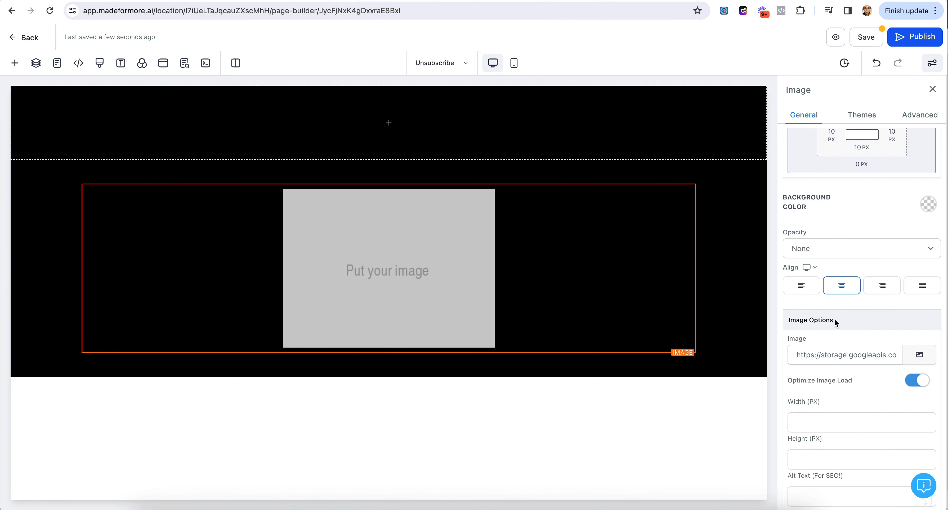
click(919, 355)
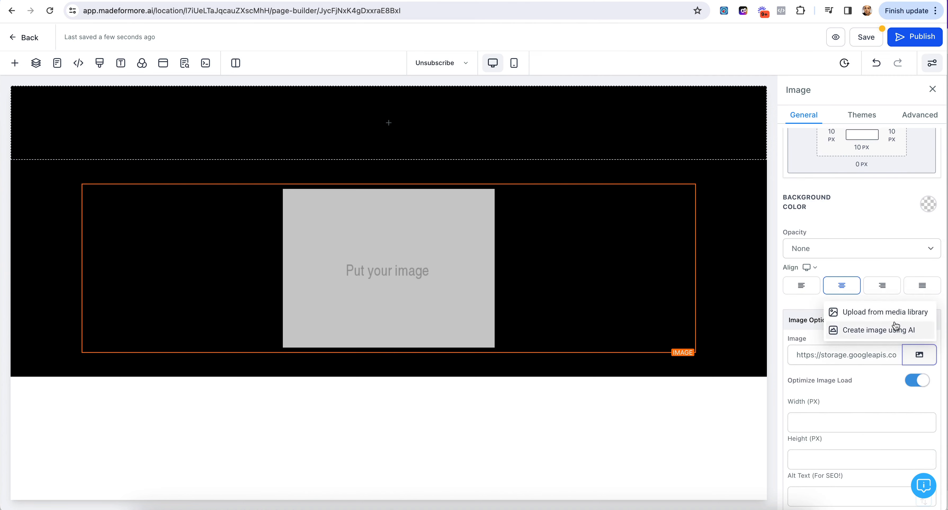
click(894, 312)
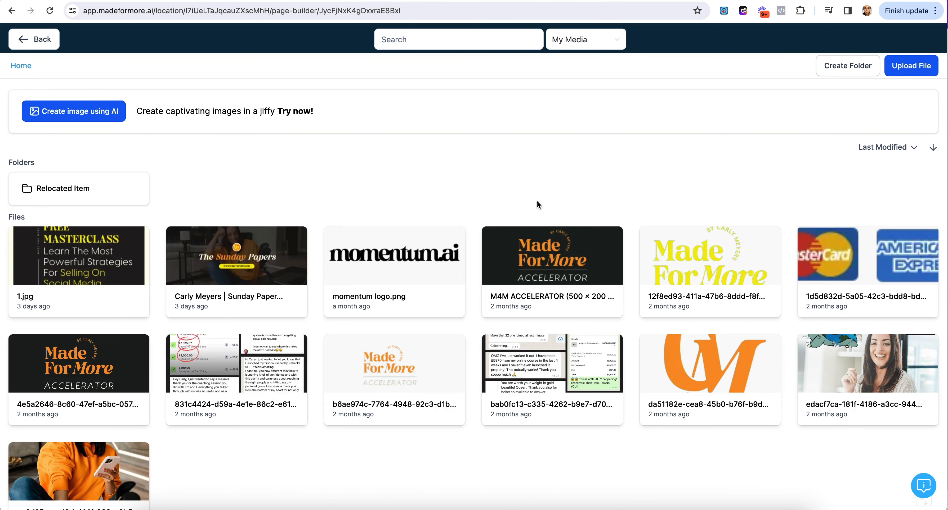
Upload Missing You Gif.gif from the Desktop to the media library and use it as the element's image.
click(907, 69)
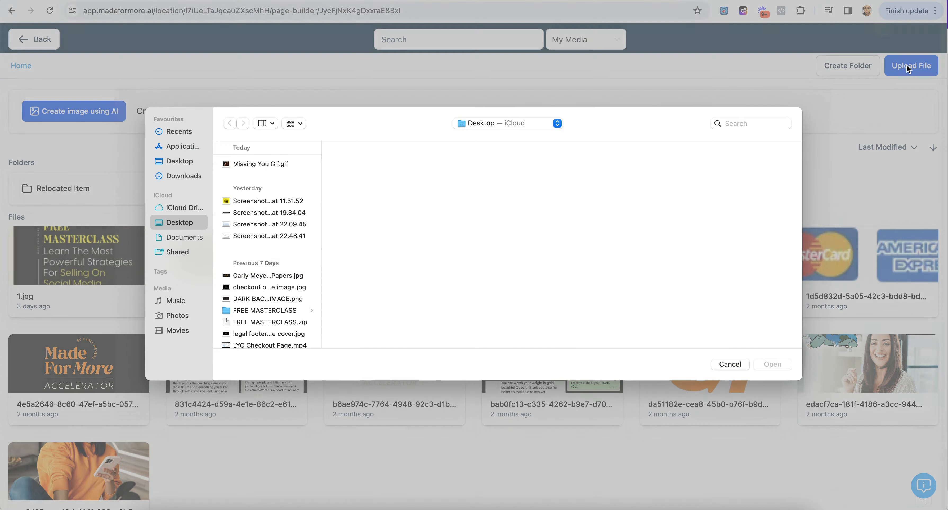
click(259, 165)
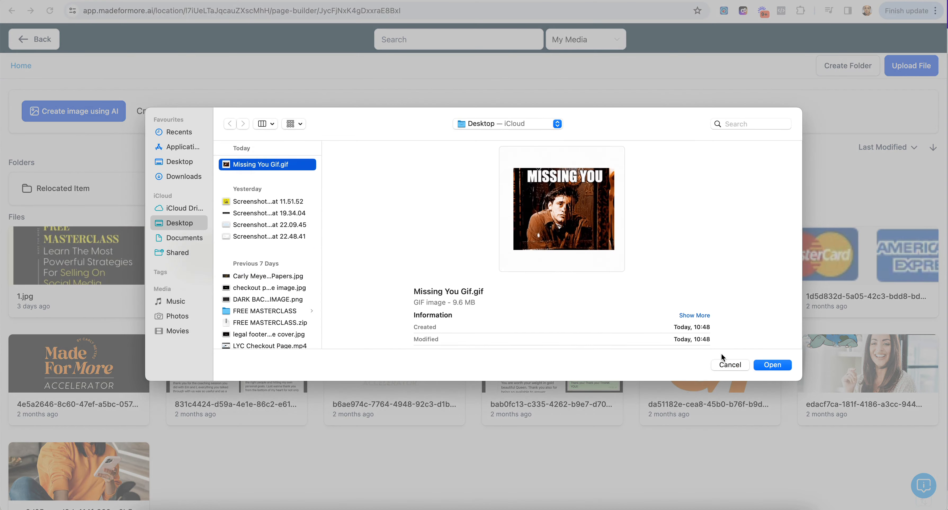
click(768, 366)
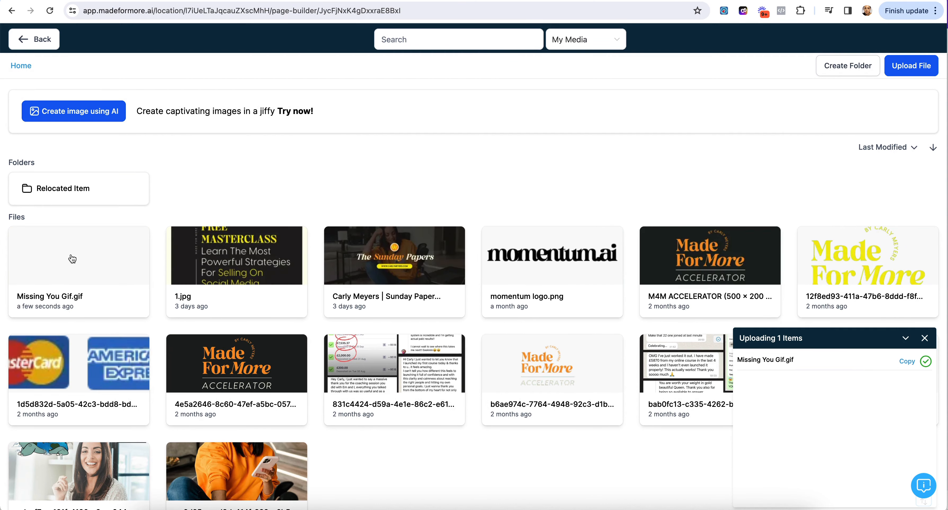
click(72, 259)
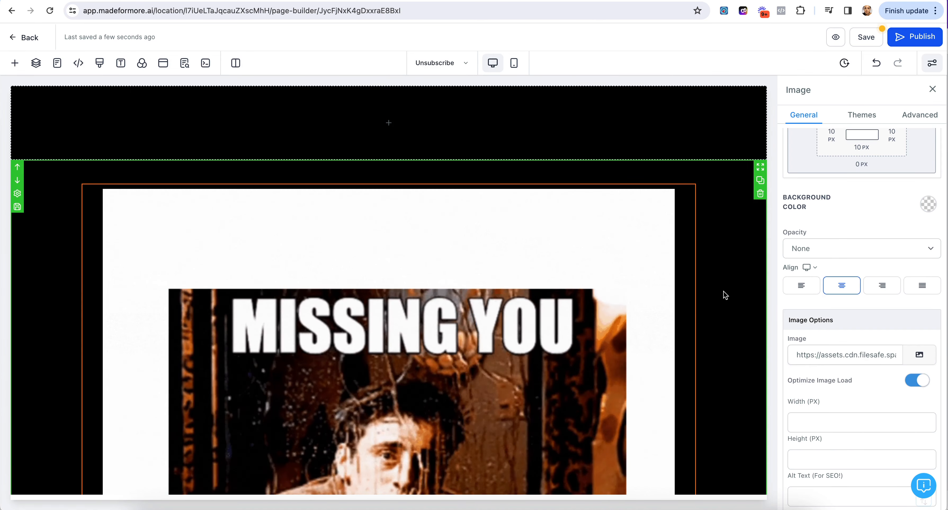
Set the background color of the section holding the Missing You GIF to white.
click(723, 295)
click(926, 303)
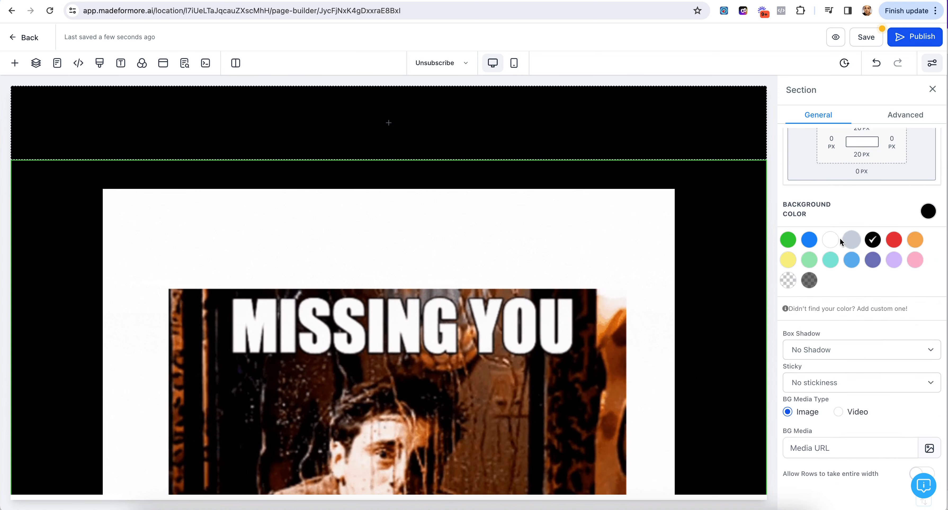
click(832, 240)
scroll(644, 320, down, 5)
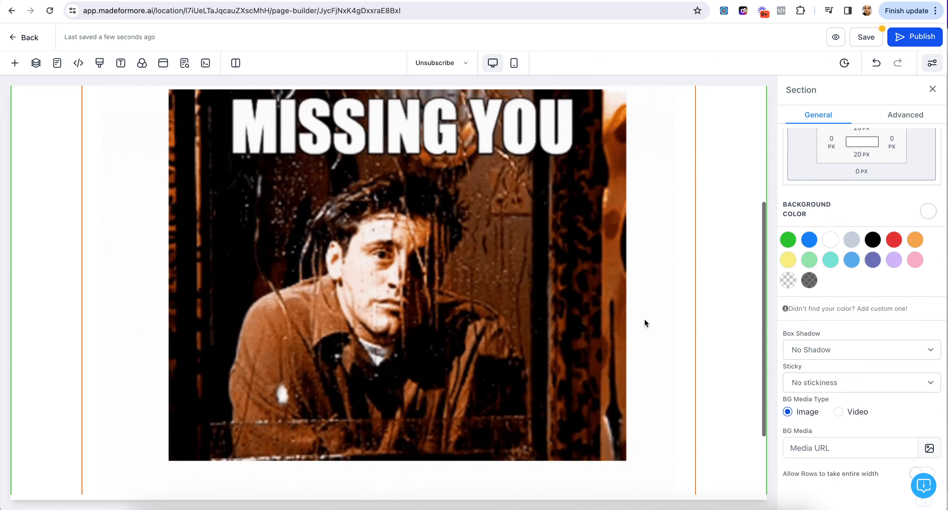
scroll(644, 318, up, 5)
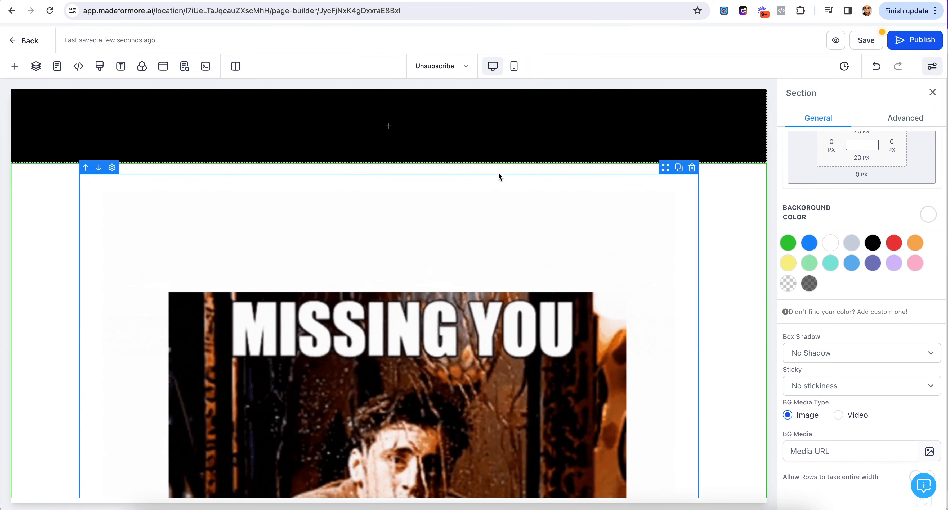
Add a 1 Column row to the empty black section and place a Headline element in it.
click(388, 123)
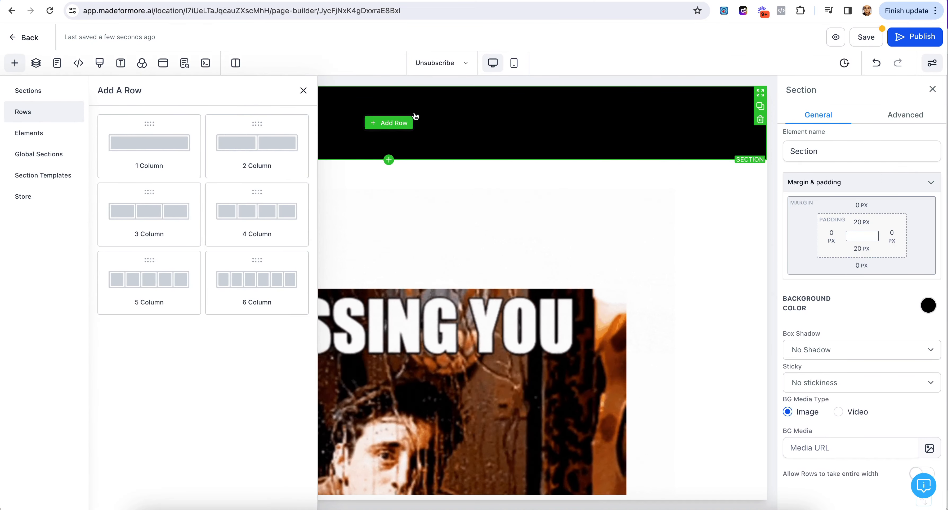
click(153, 147)
click(398, 138)
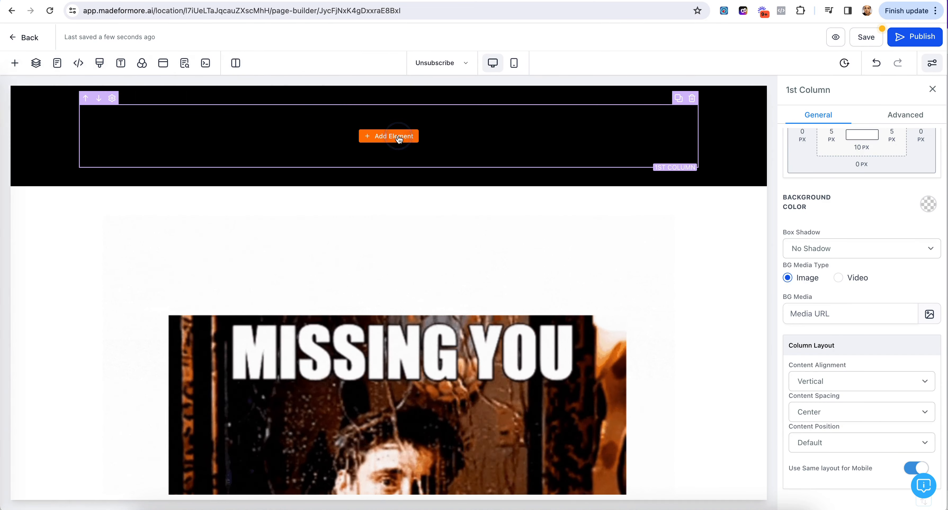
click(129, 194)
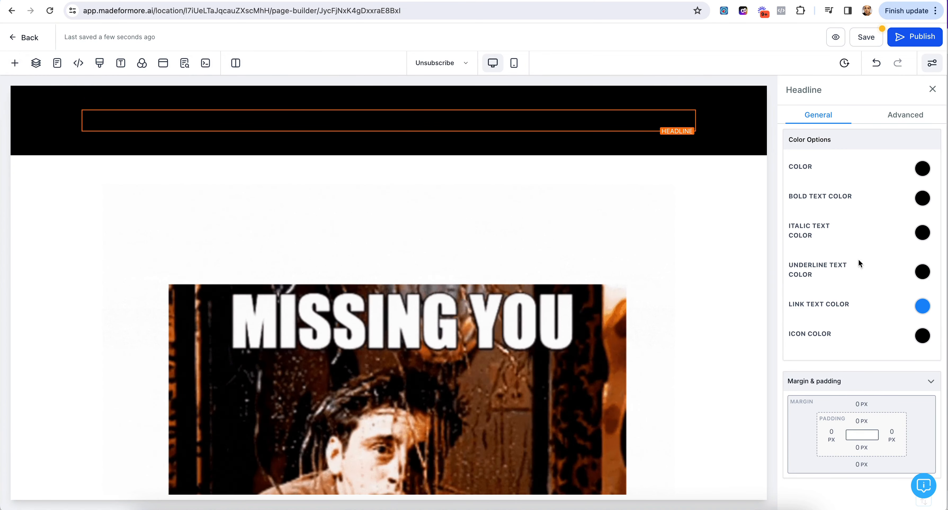
Set the headline's bold text color and regular text color to white.
click(923, 199)
scroll(865, 167, up, 3)
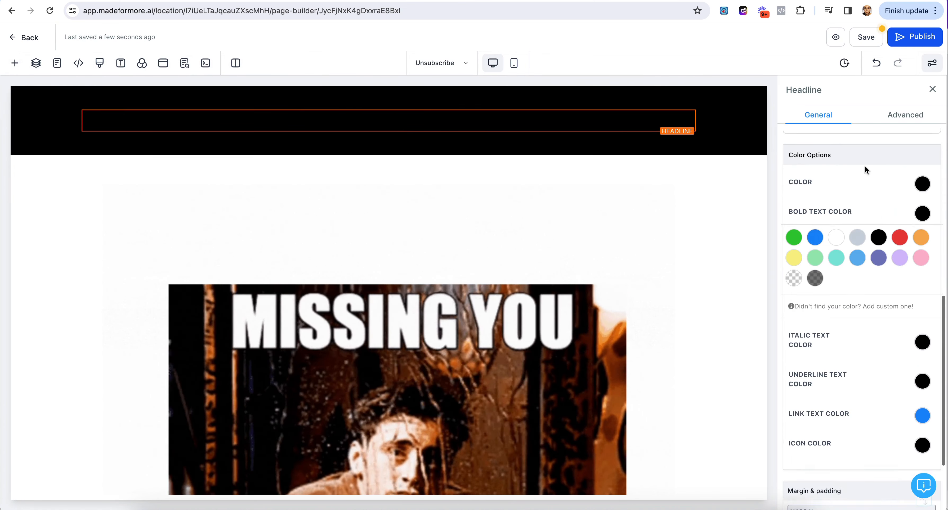
click(837, 241)
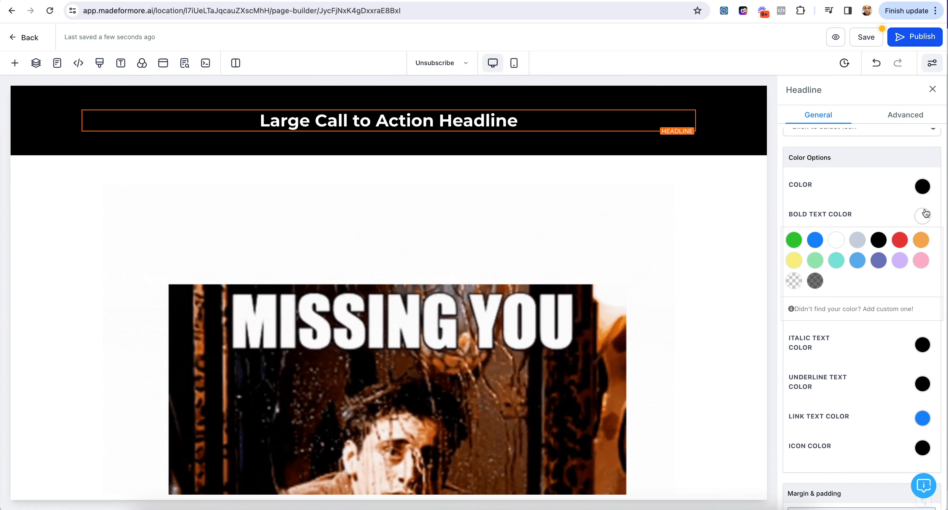
click(922, 187)
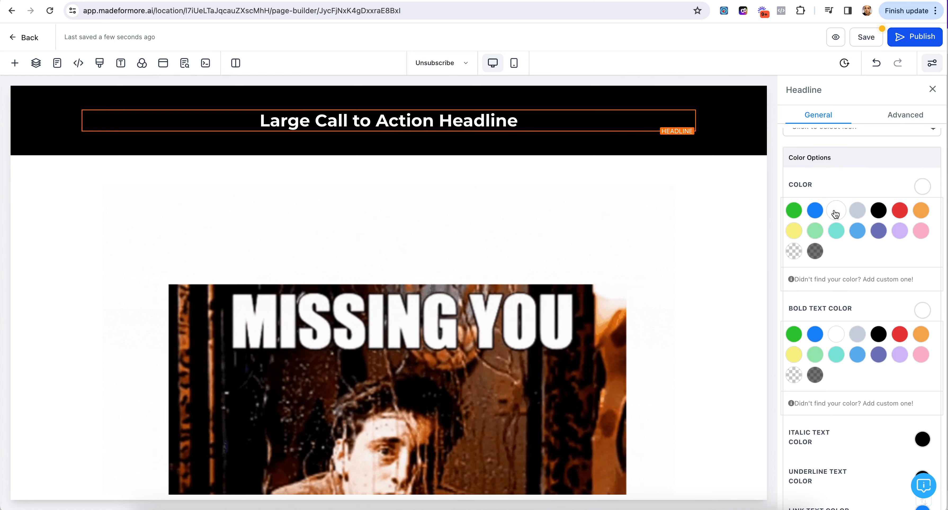
Replace the headline text with "You're Unsubscribed! We're sorry to see you go!" and make it bold.
triple_click(528, 121)
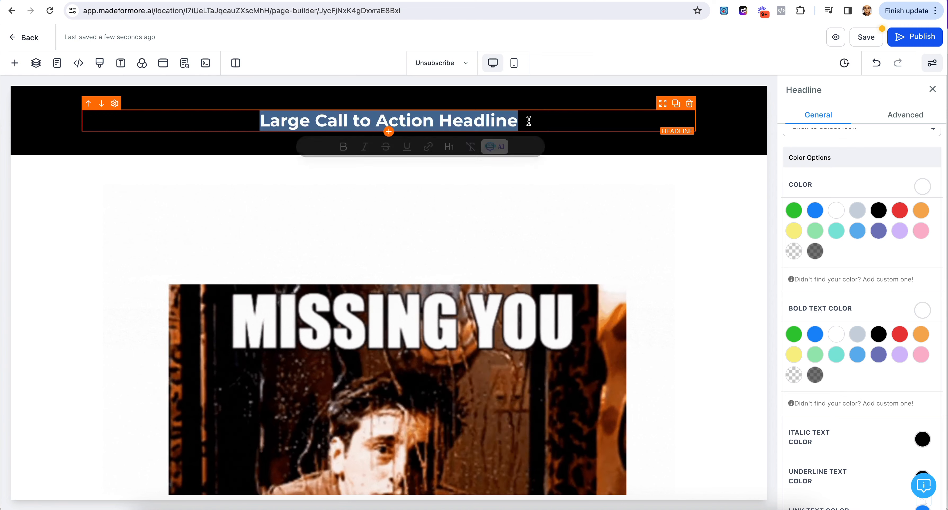
key(BackSpace)
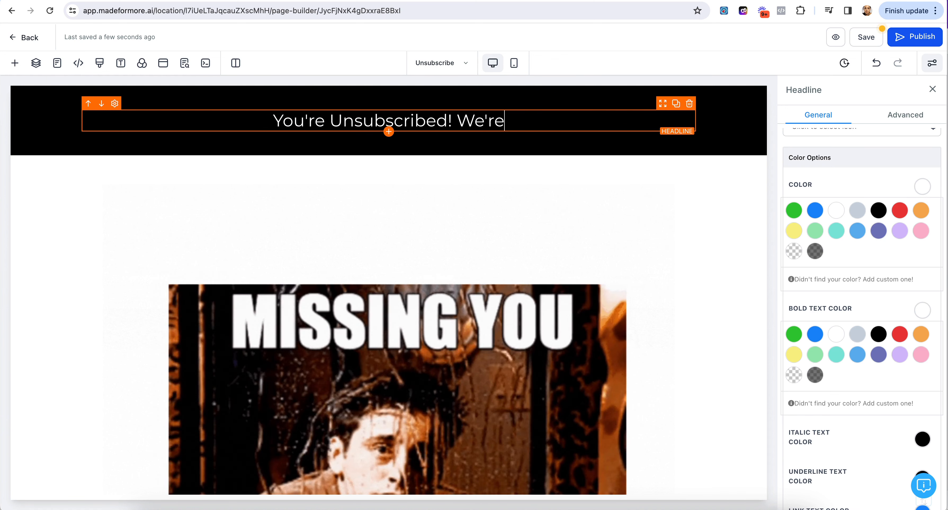
text(ry to)
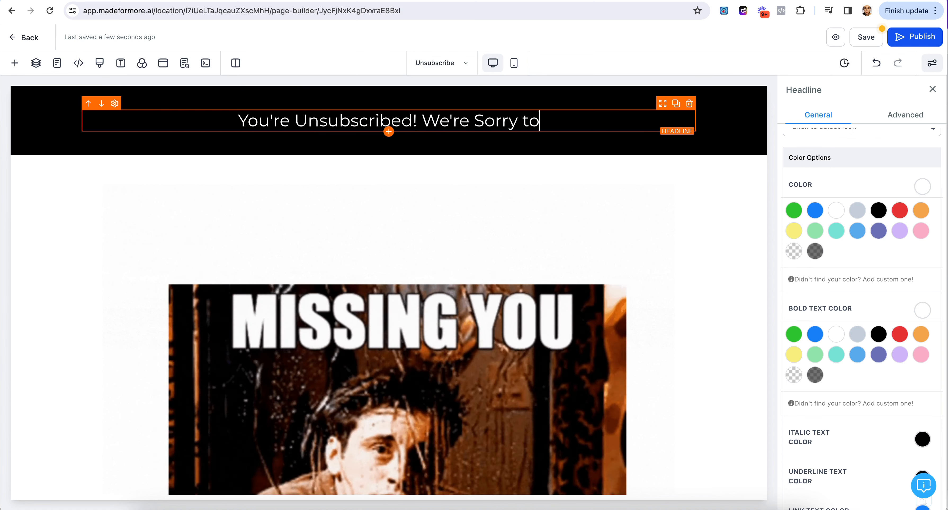
key(BackSpace)
key(BackSpace)
key(BackSpace)
key(BackSpace)
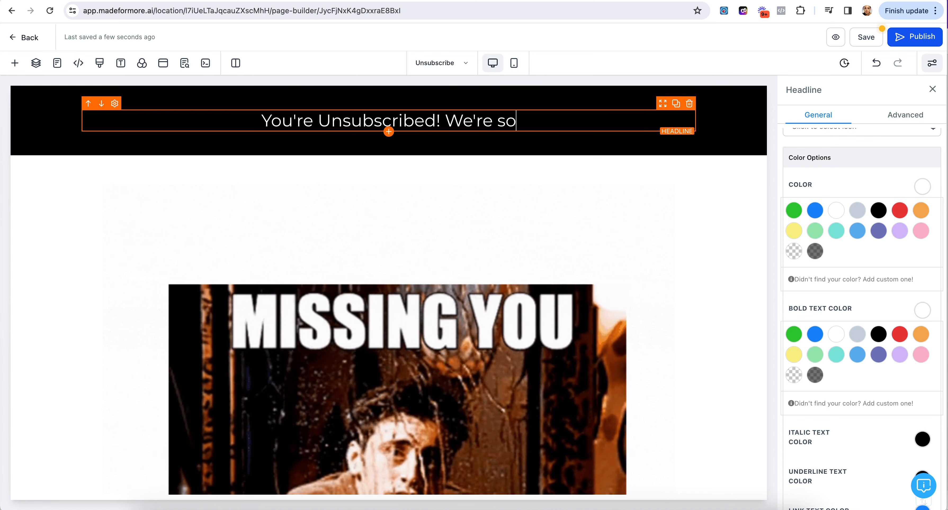
text(y to see you)
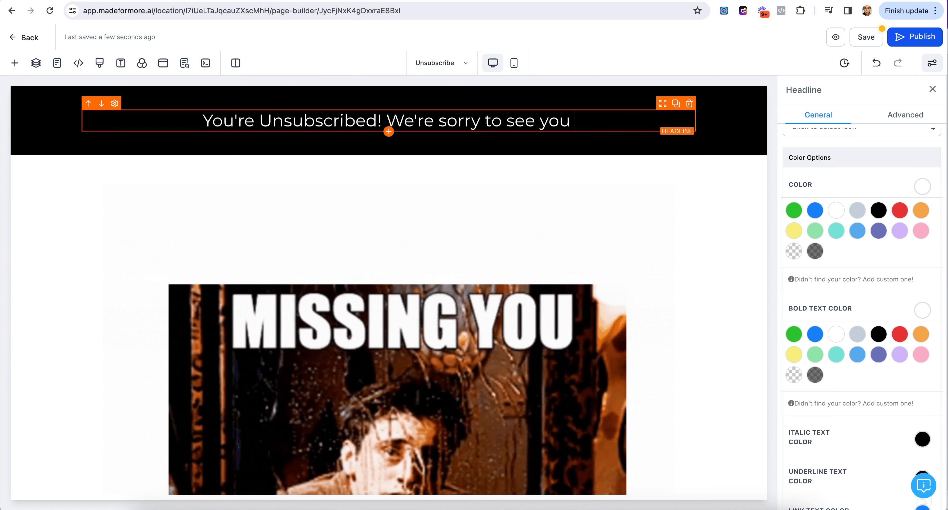
text( go!)
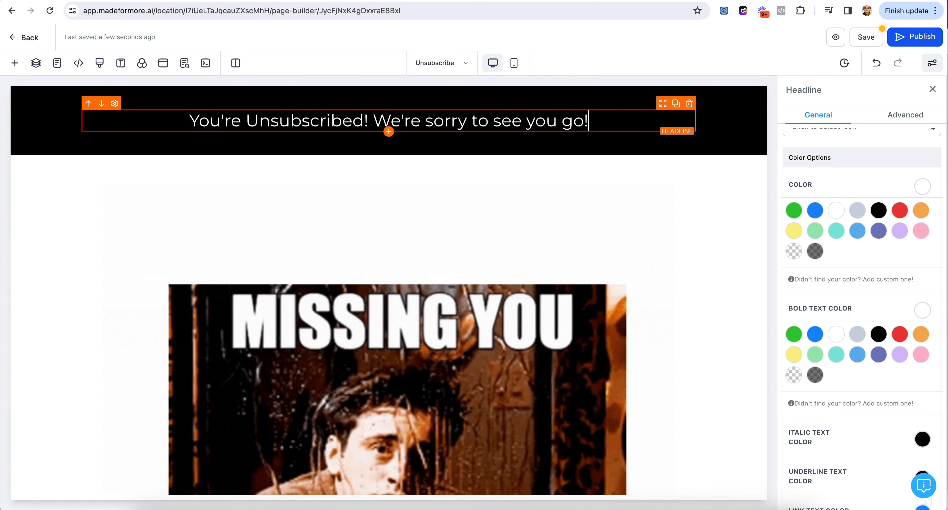
triple_click(426, 121)
click(343, 146)
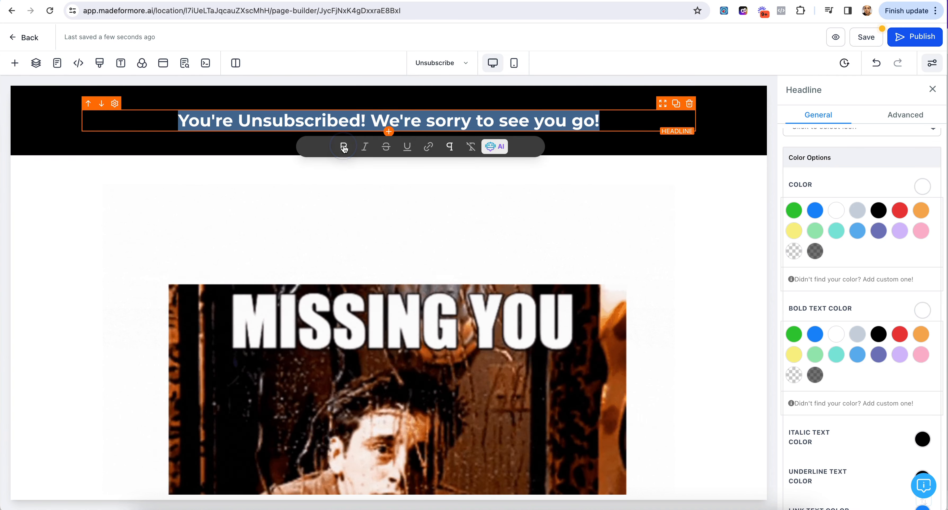
click(537, 217)
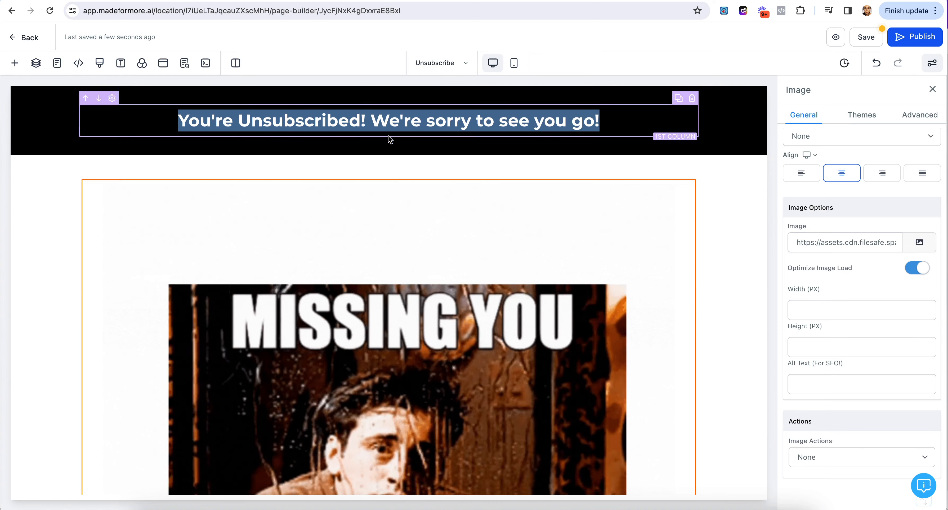
Add a 1 Column row beneath the headline row and place a Sub-Headline element in it.
click(389, 144)
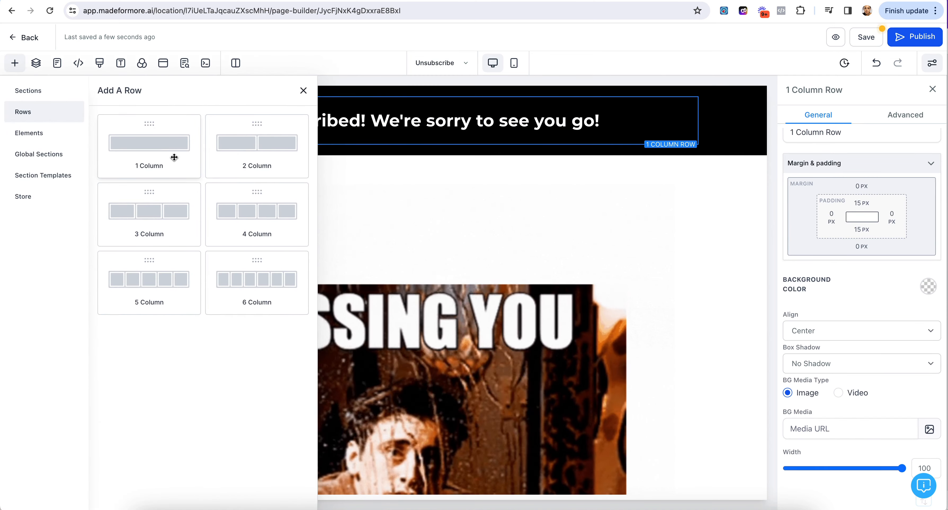
click(163, 146)
click(382, 187)
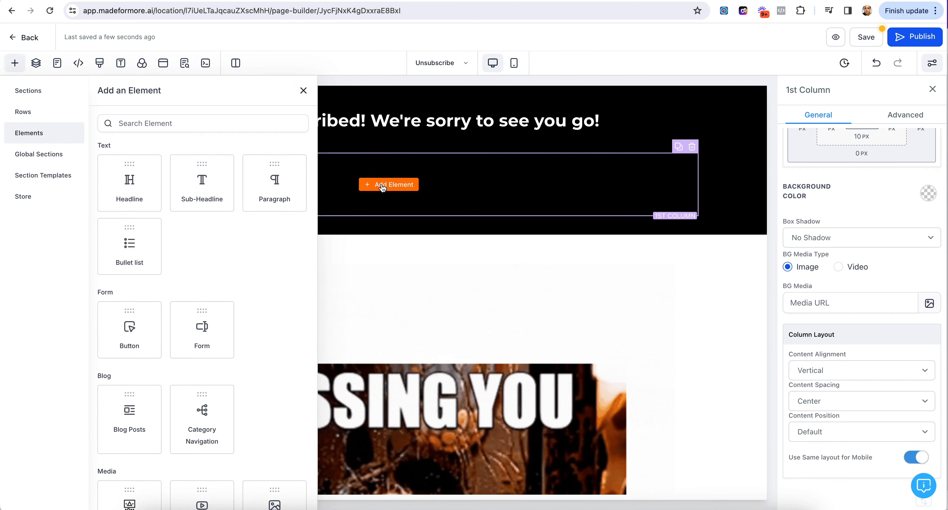
click(189, 191)
Color the sub-headline white and enter "You will no longer receive communications from Made For More AI but we hope to see you again soon.".
click(401, 166)
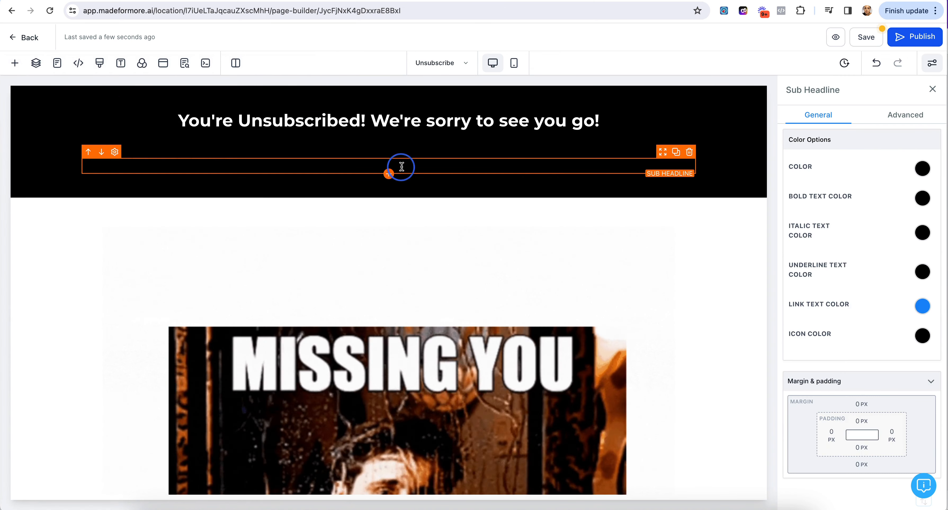
click(922, 169)
scroll(841, 158, up, 4)
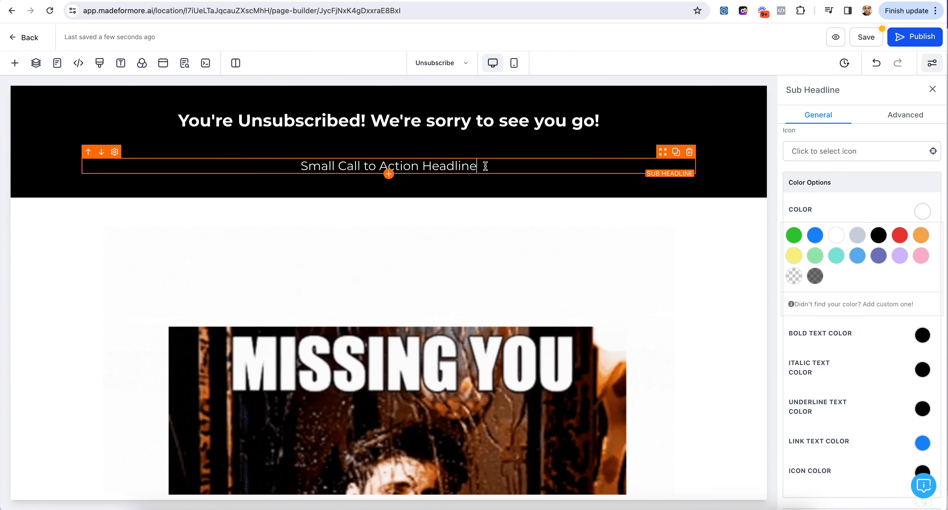
key(super+a)
key(BackSpace)
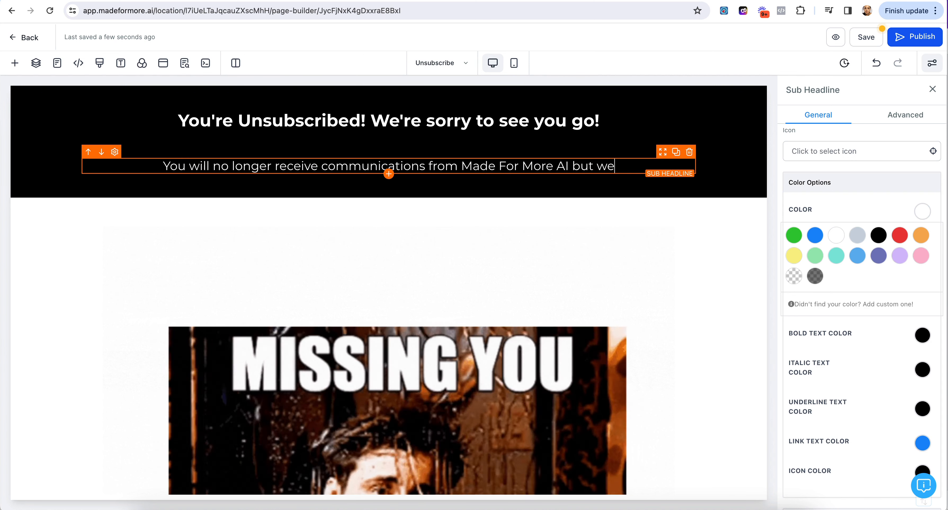
text(e you again s)
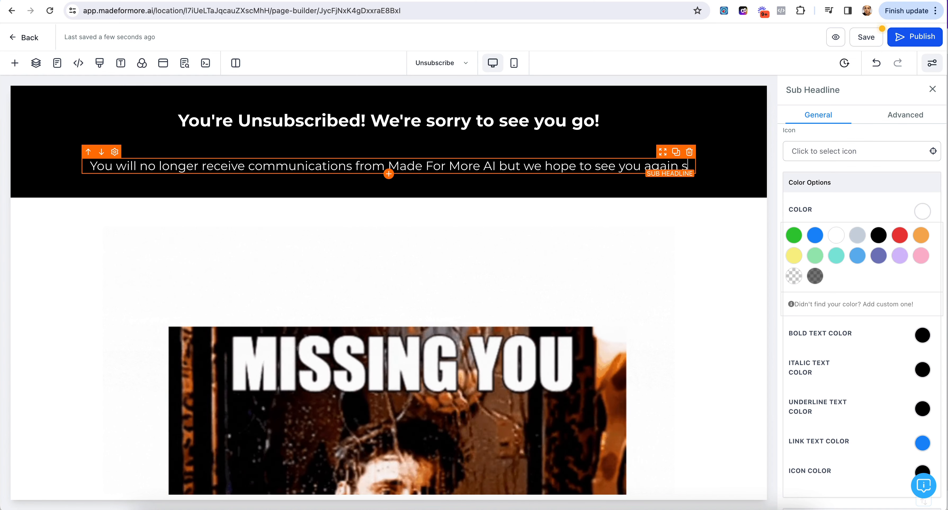
text(oon.)
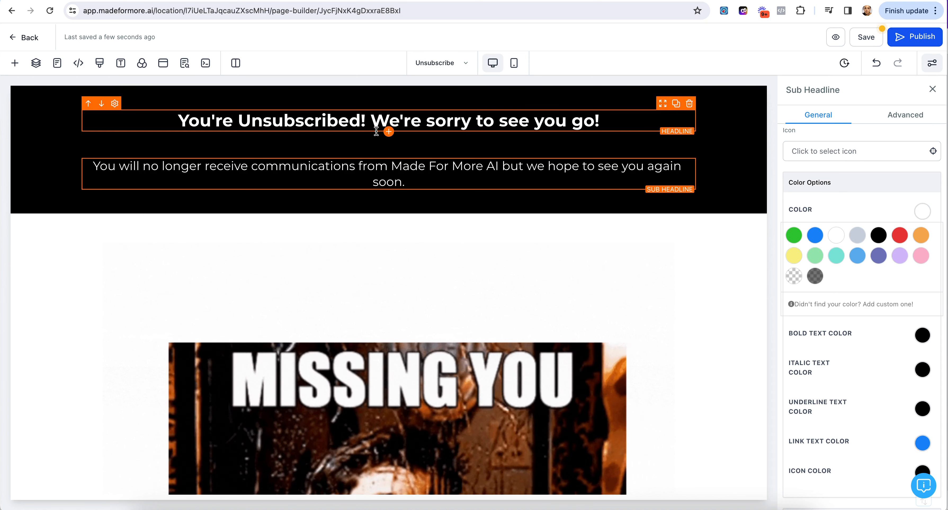
Set the top margin of the sub-headline's row to -40 px.
click(379, 151)
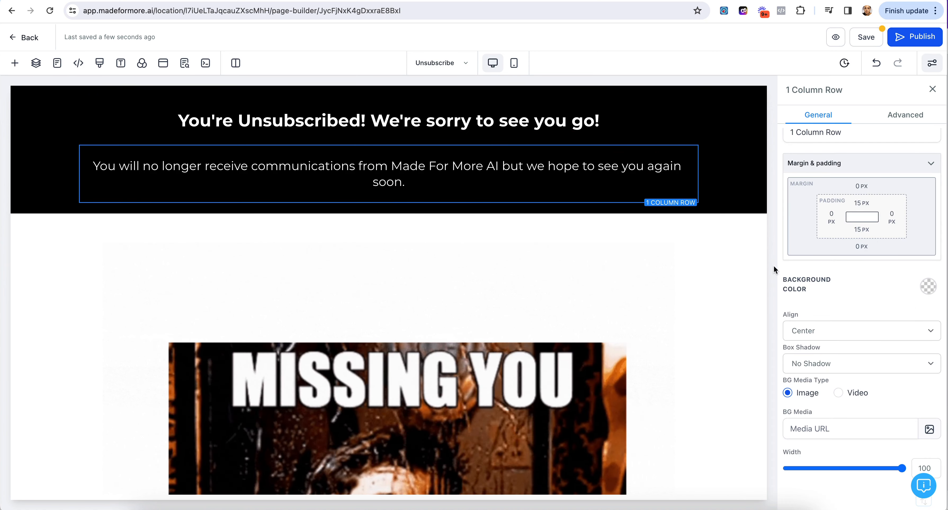
click(861, 186)
drag(827, 217, 798, 213)
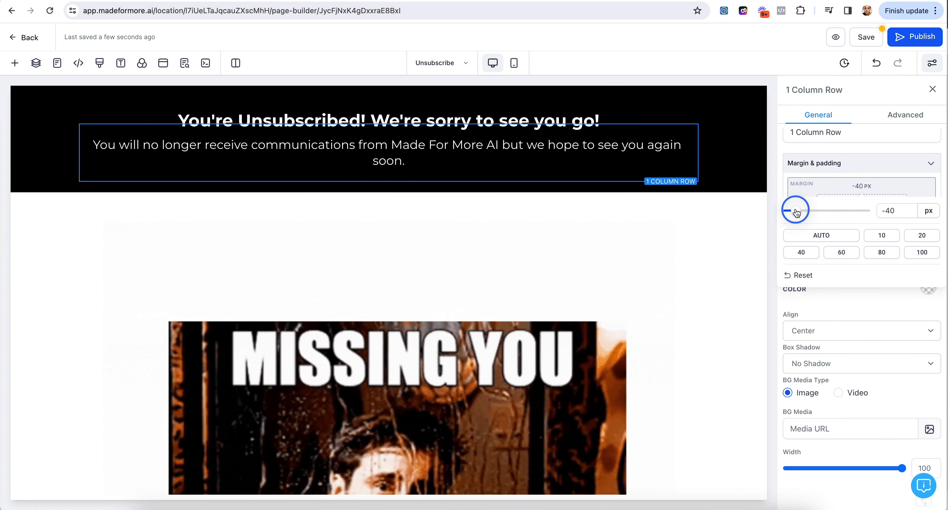
Set the top margin of the Missing You GIF image to -50 px.
click(478, 276)
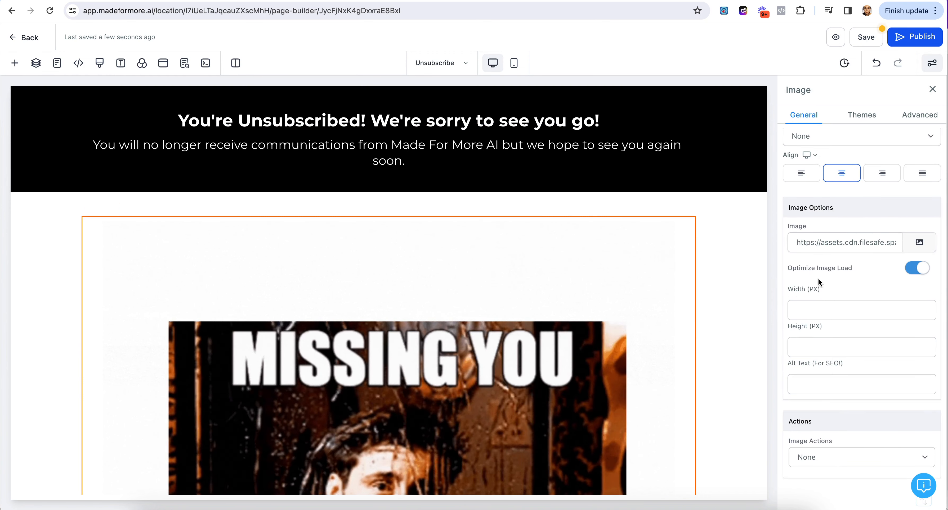
scroll(820, 313, up, 3)
scroll(820, 315, up, 1)
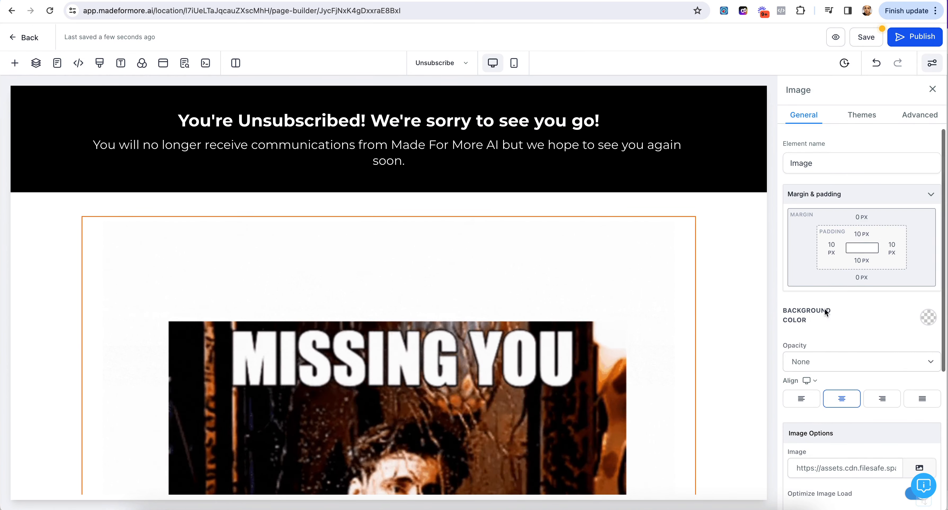
click(860, 218)
drag(827, 244, 768, 240)
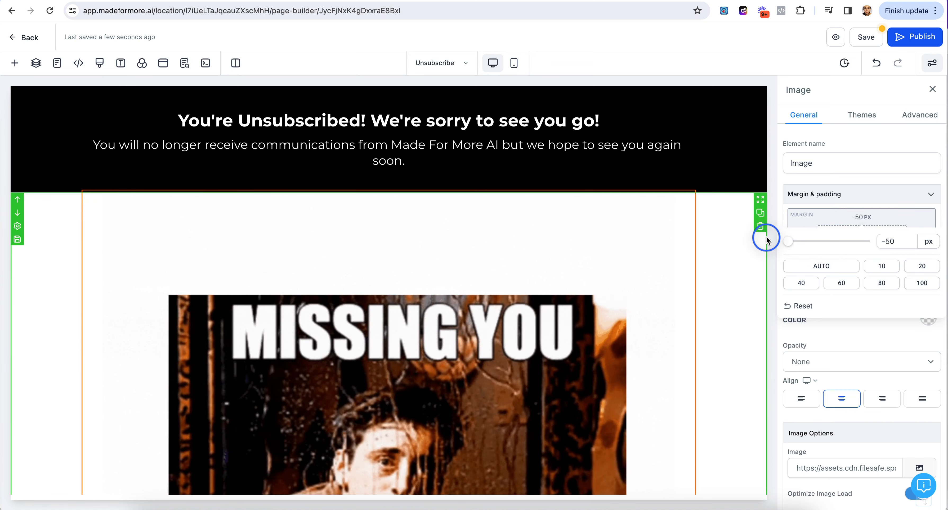
click(734, 258)
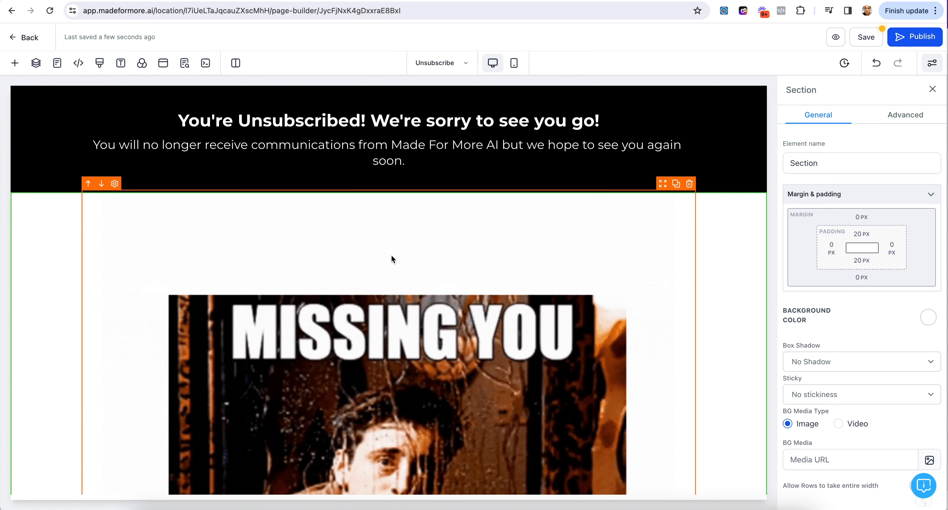
Add a new Image element directly below the Missing You GIF.
scroll(353, 346, down, 5)
scroll(354, 346, up, 5)
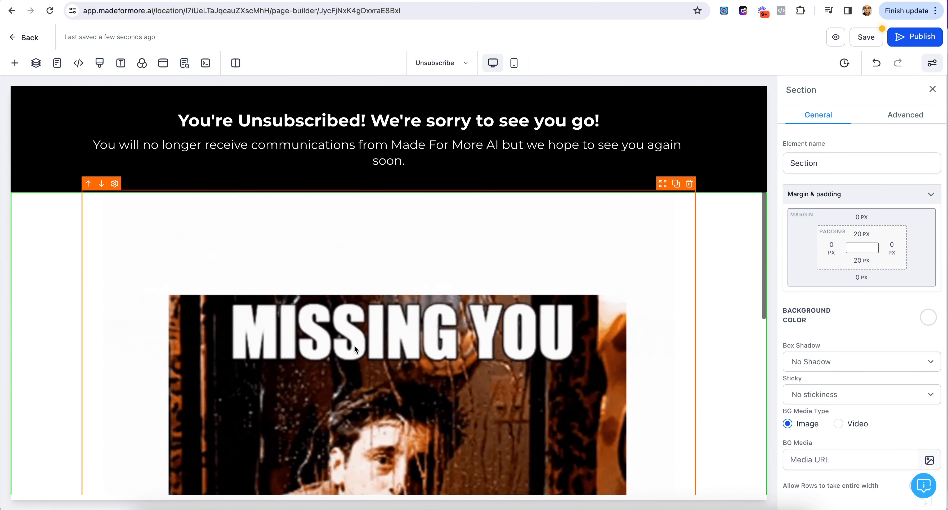
scroll(368, 288, down, 5)
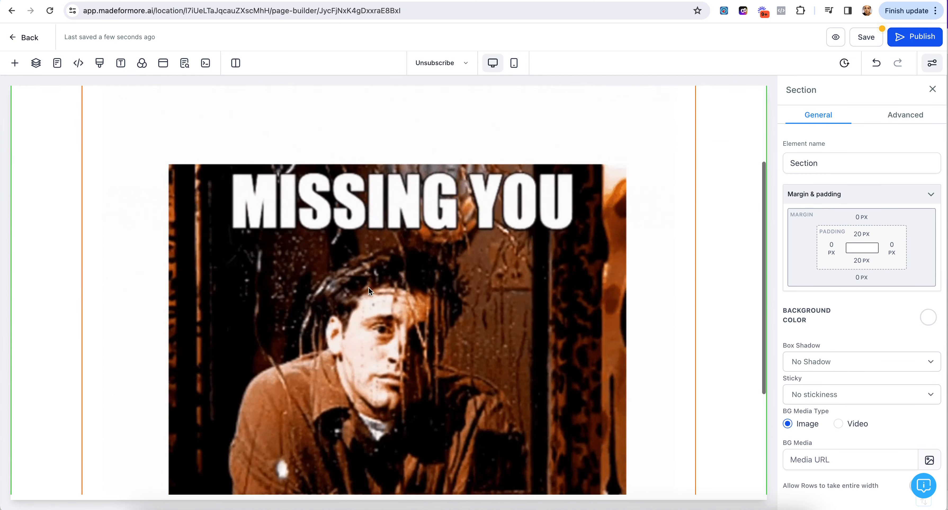
click(389, 468)
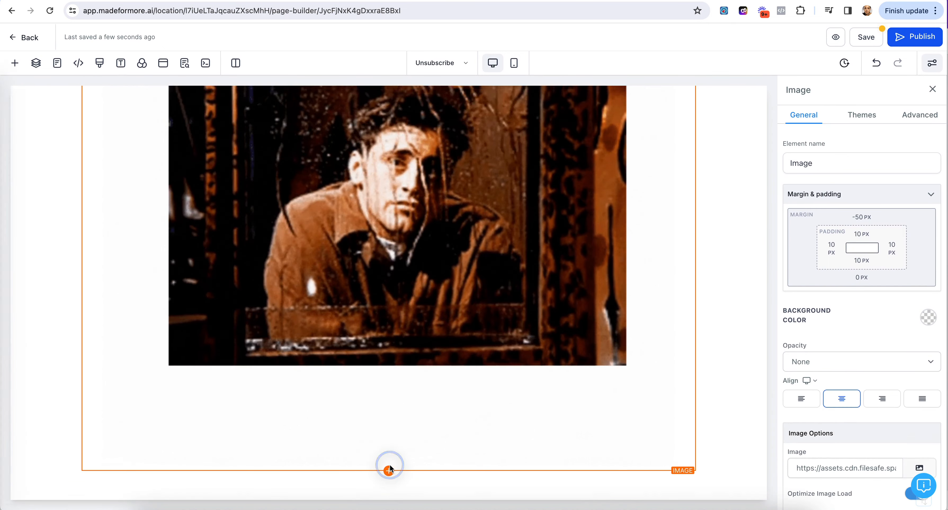
scroll(259, 404, down, 4)
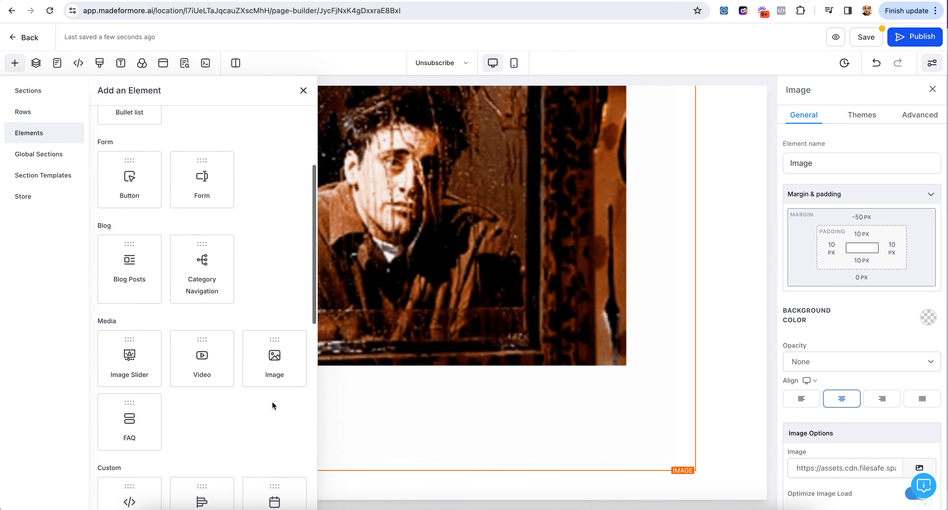
click(274, 359)
scroll(496, 464, down, 3)
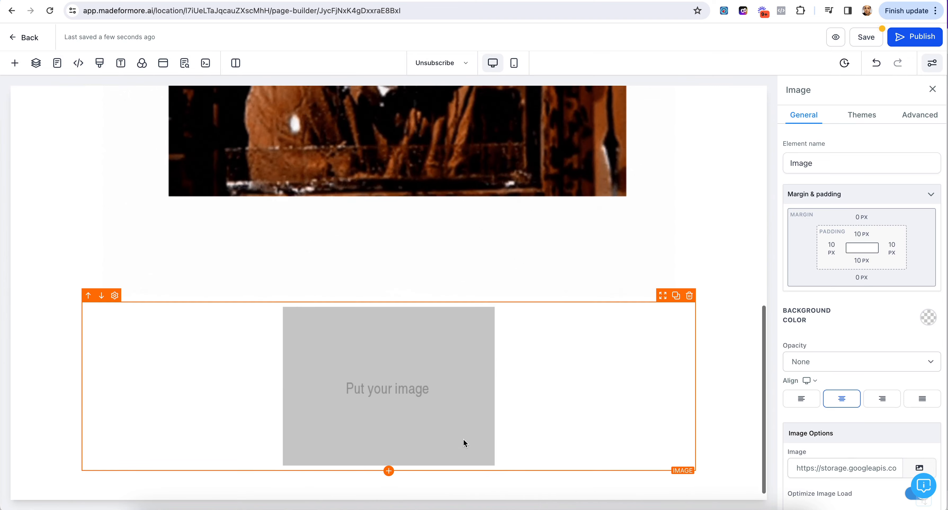
Fill the new image element with the yellow Made For More logo from the media library and set its width to 200 px.
scroll(862, 413, down, 3)
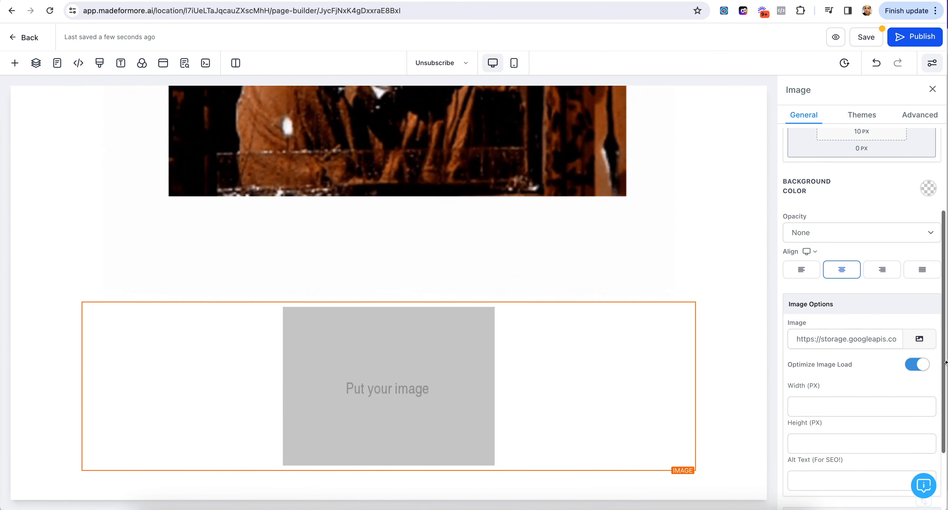
click(919, 340)
click(878, 297)
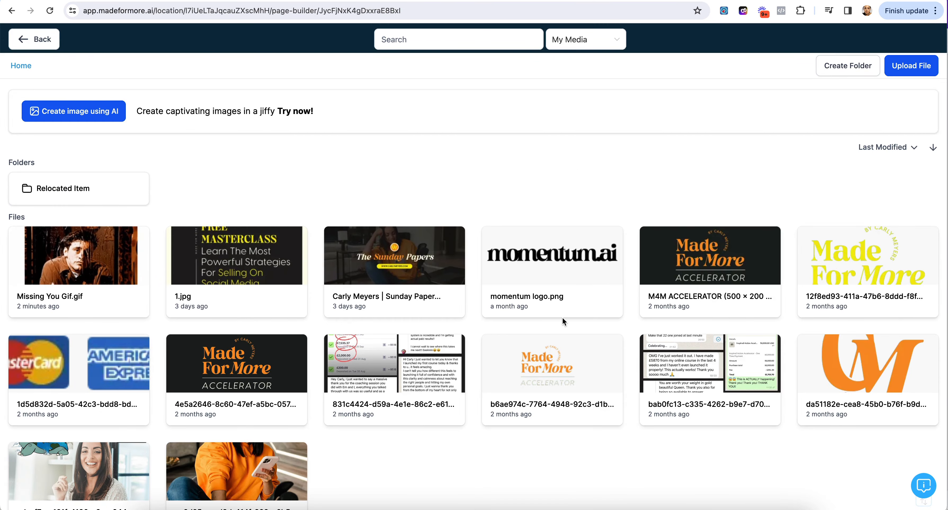
click(861, 258)
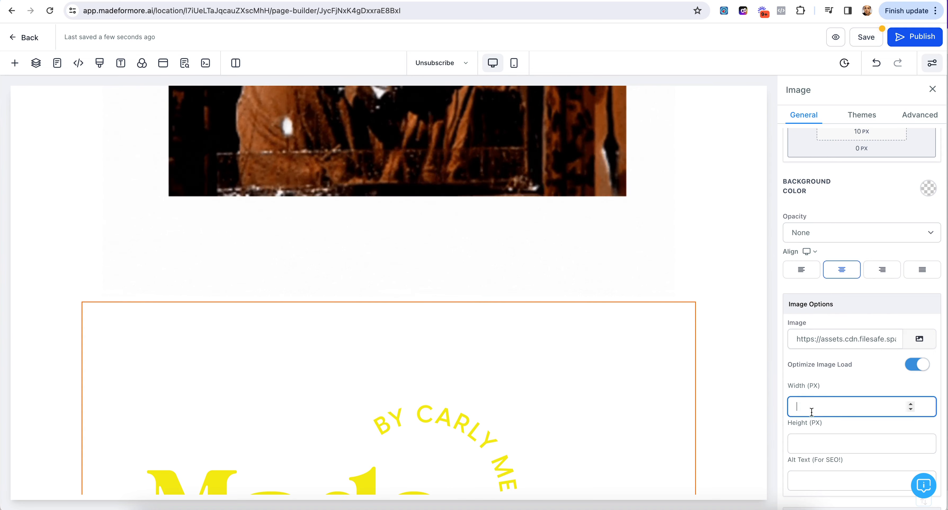
text(200)
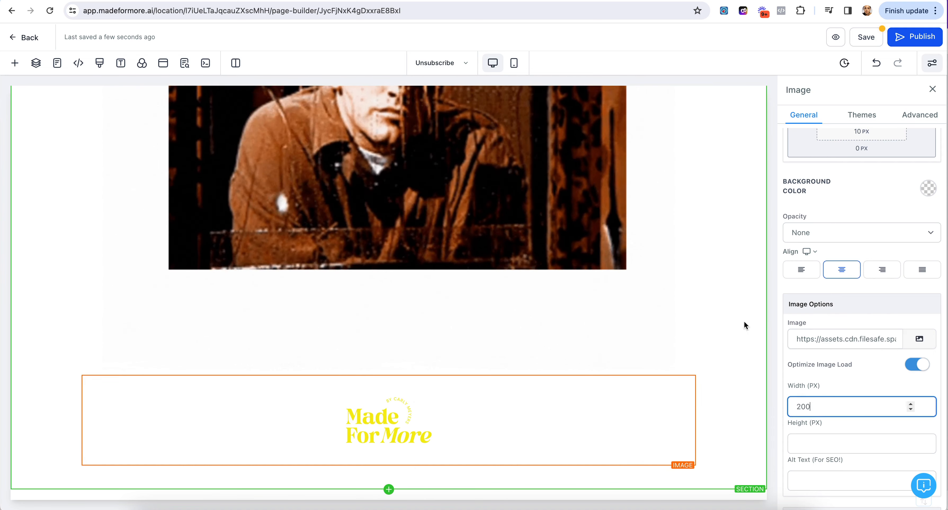
click(741, 325)
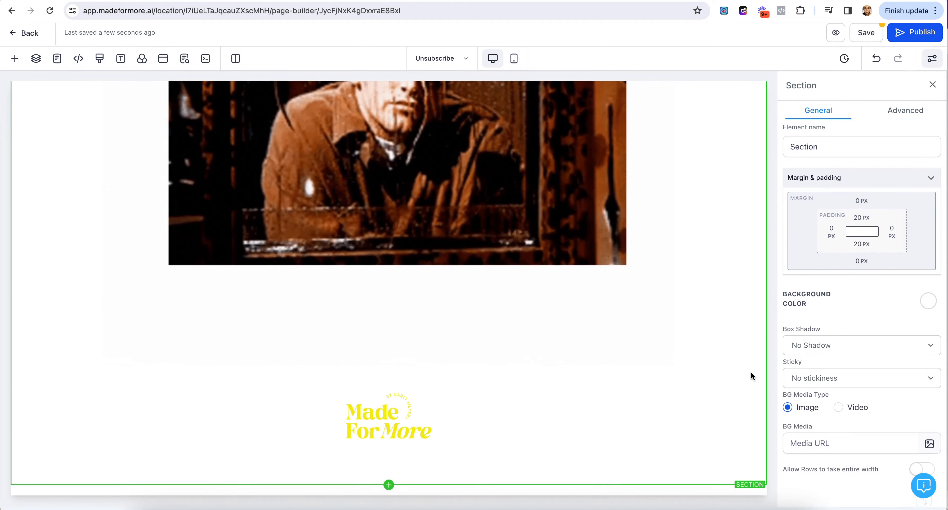
scroll(751, 371, up, 5)
scroll(750, 372, down, 5)
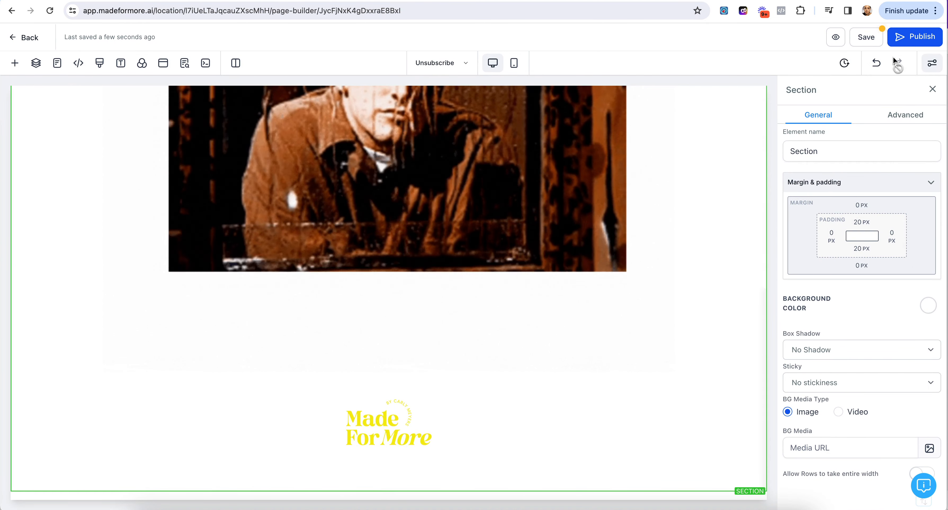
Set the page's SEO title to "Unsubscribe" and save the page.
click(869, 38)
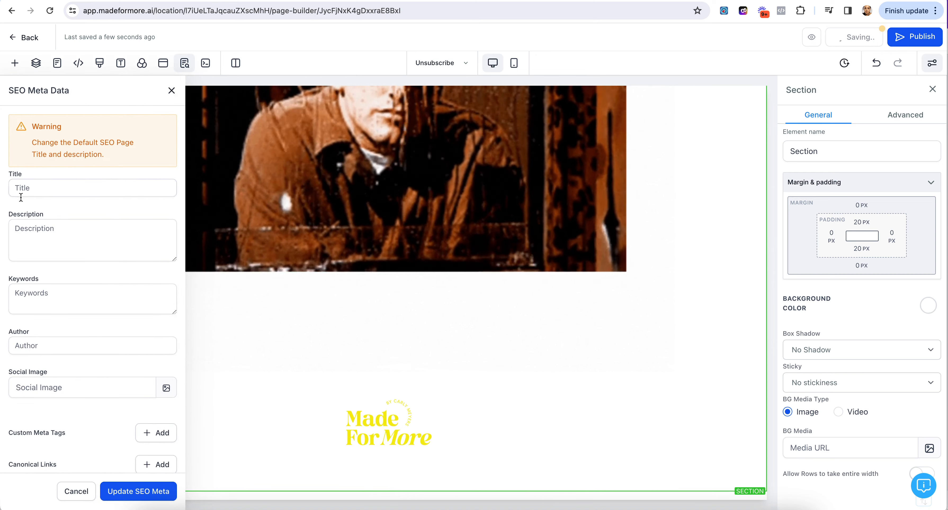
click(25, 190)
text(U)
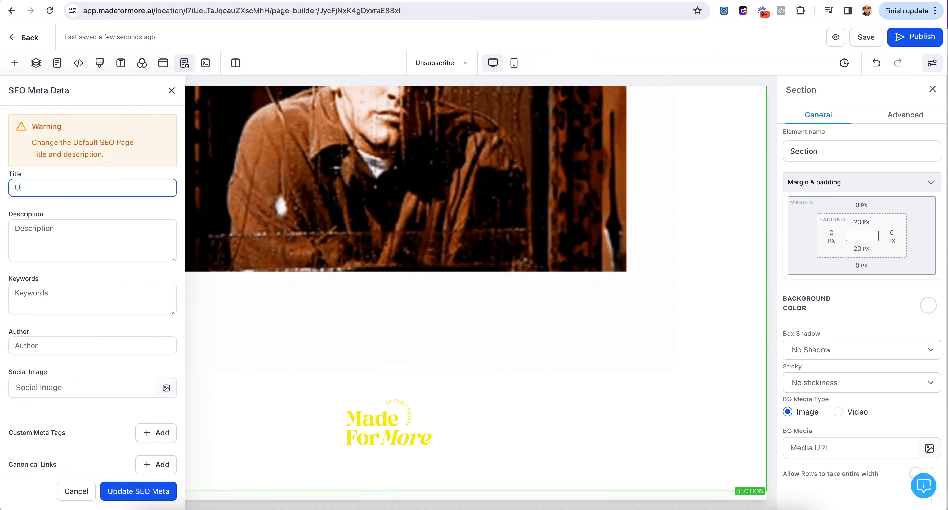
text(nsubscri)
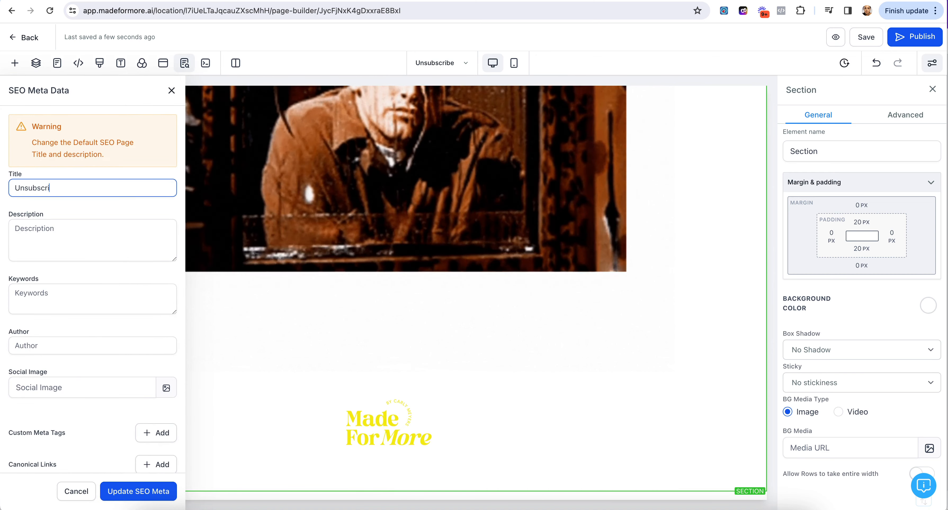
text(be)
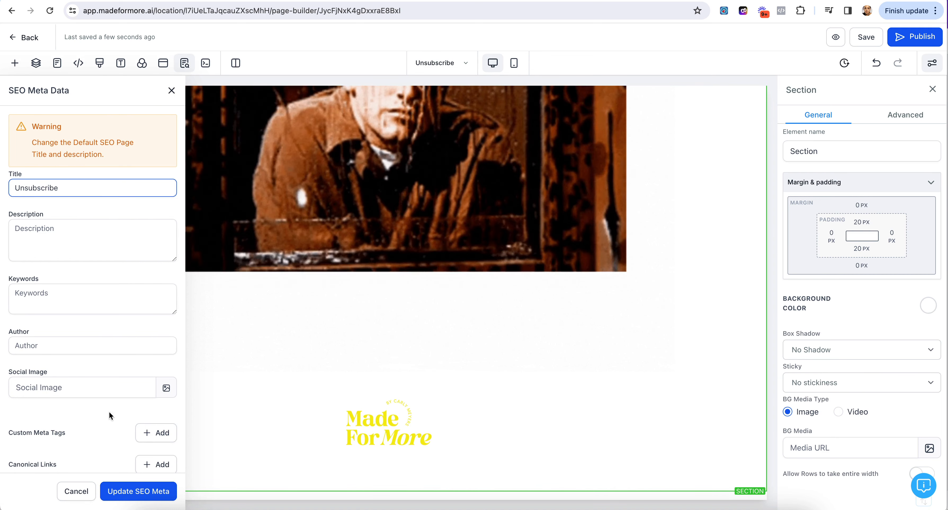
click(132, 489)
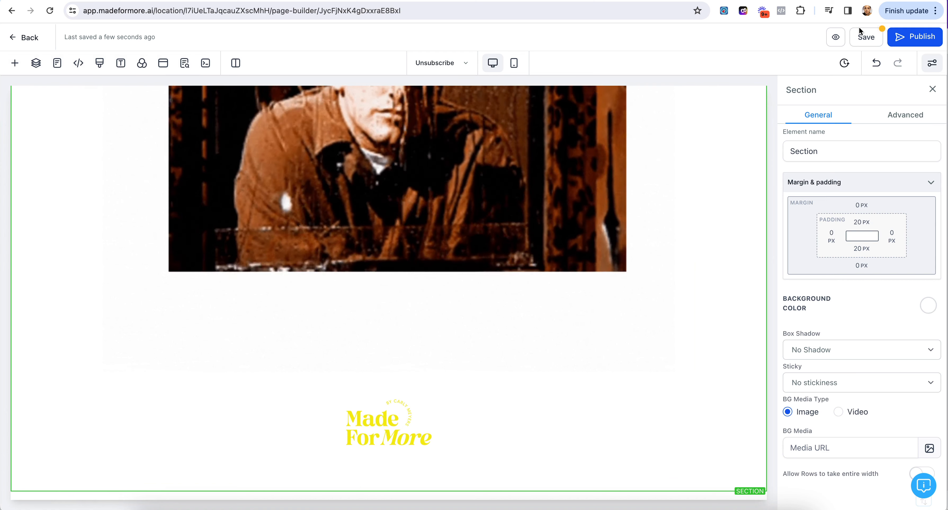
click(865, 38)
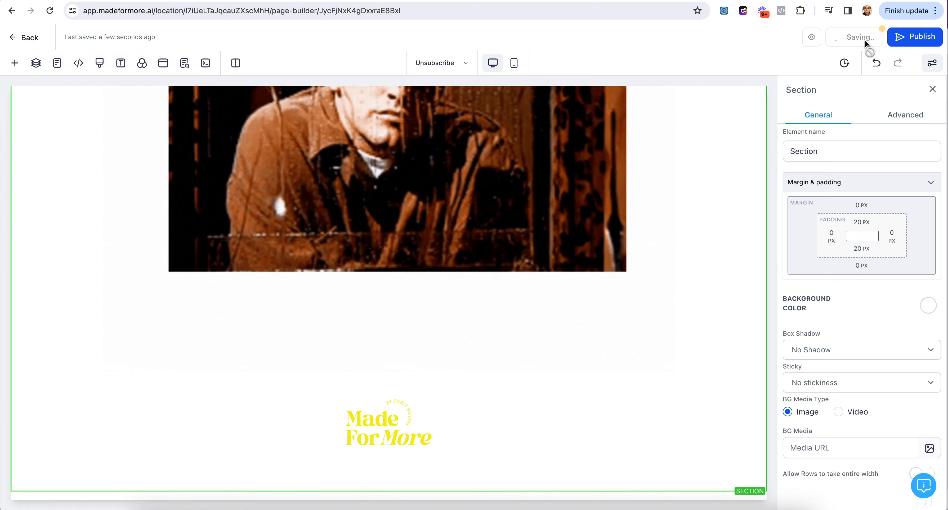
Publish the Unsubscribe page on the madeformore-coaching.com domain.
click(915, 38)
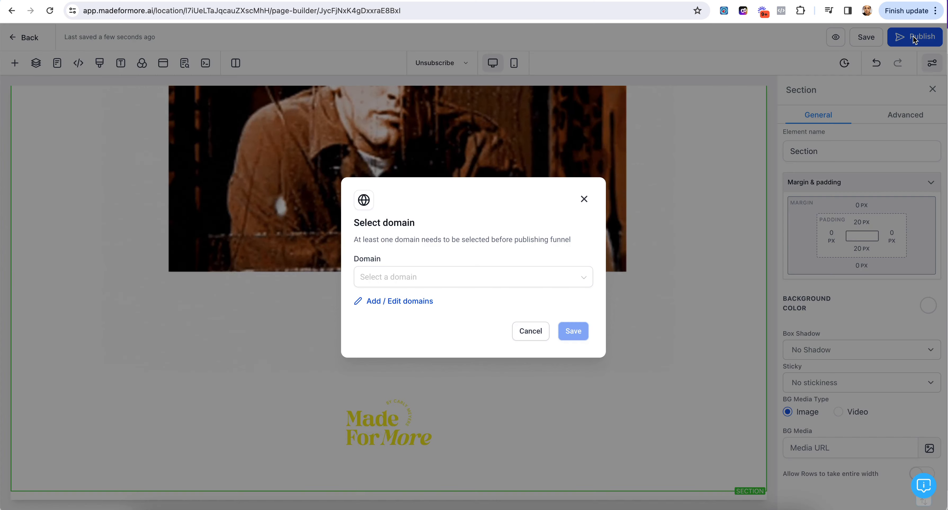
click(438, 279)
click(428, 305)
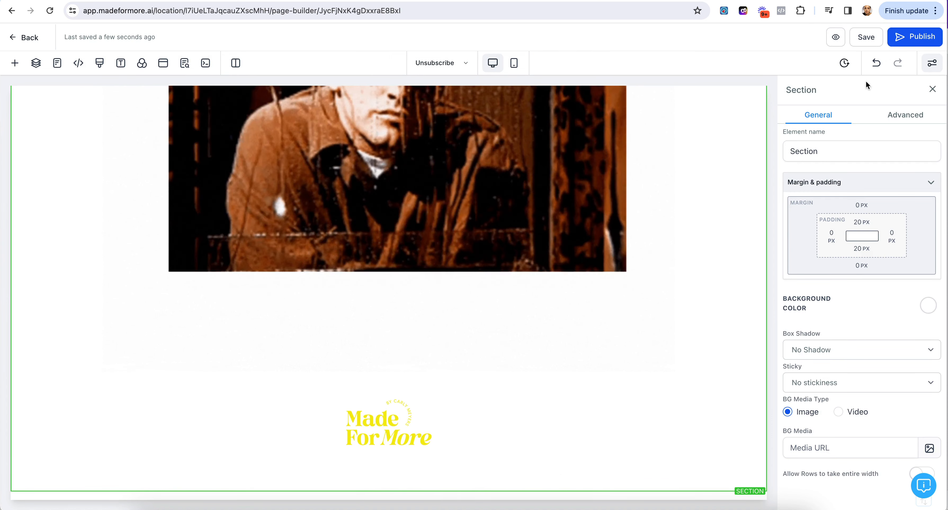
click(906, 46)
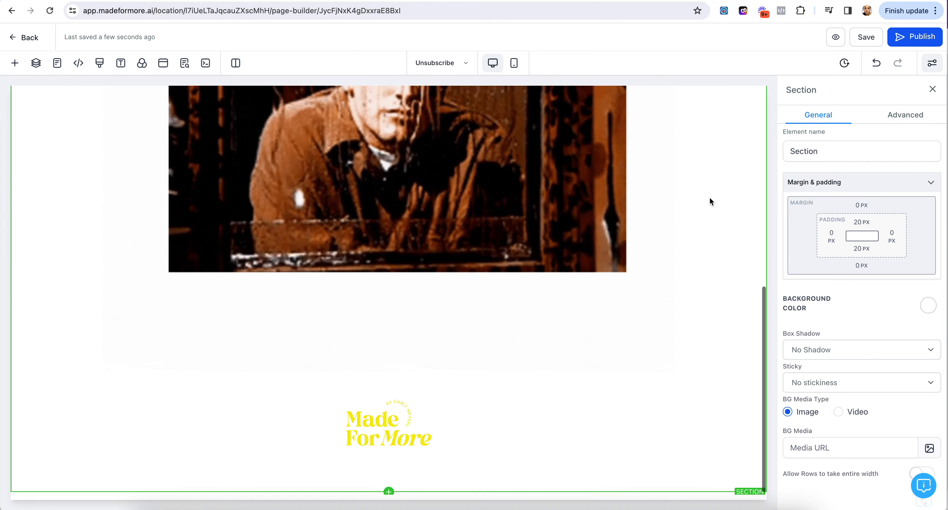
Leave the page builder, then open the live Unsubscribe page and copy its full web address.
scroll(710, 198, up, 8)
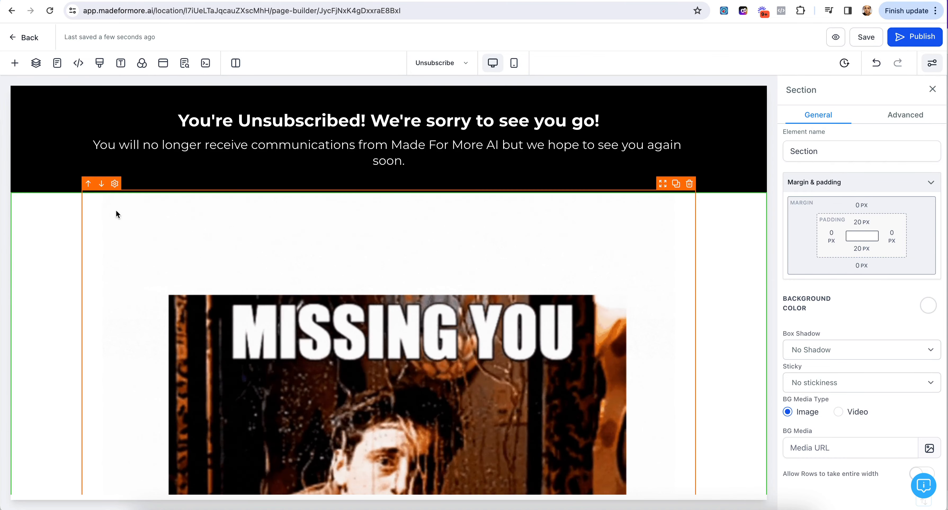
click(23, 39)
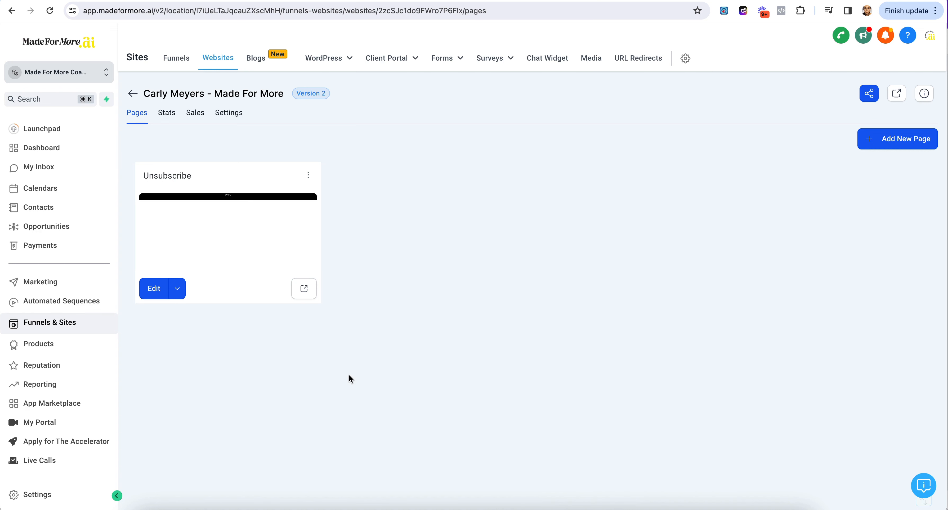
click(302, 290)
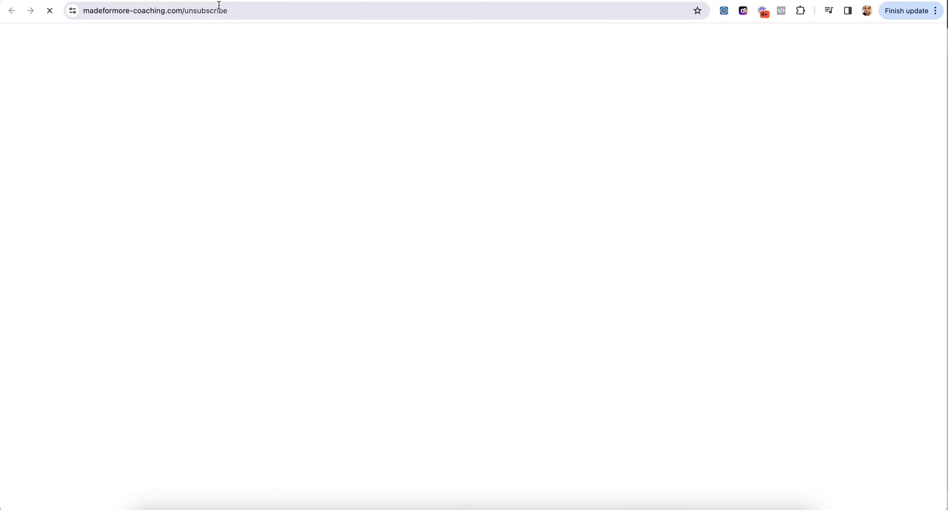
drag(231, 12, 169, 8)
drag(91, 8, 83, 10)
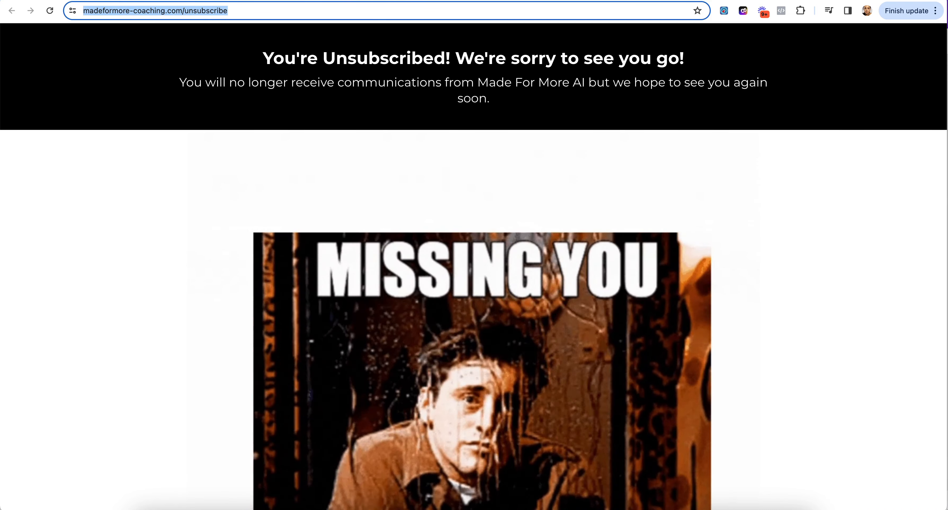
Return to the Made For More app and bring up the trigger link options in the Marketing area.
click(443, 1)
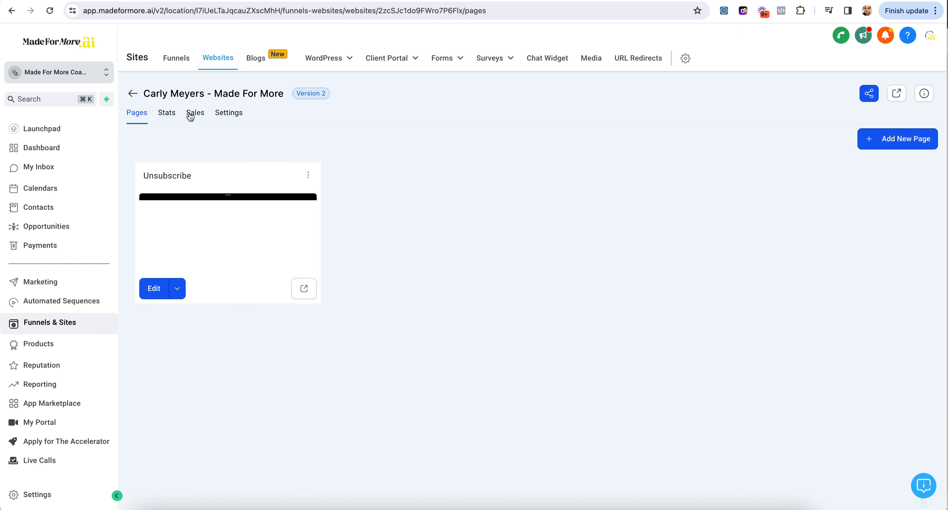
click(42, 287)
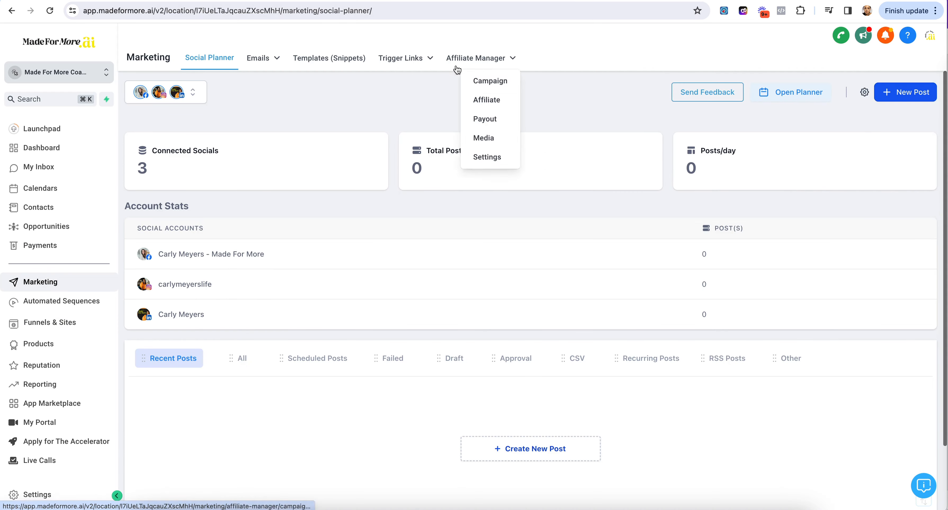
mouse_move(415, 66)
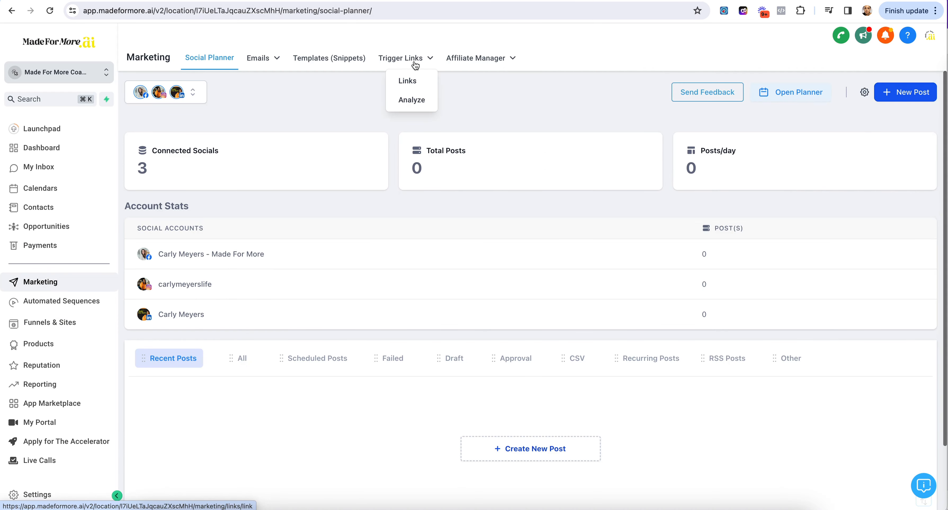